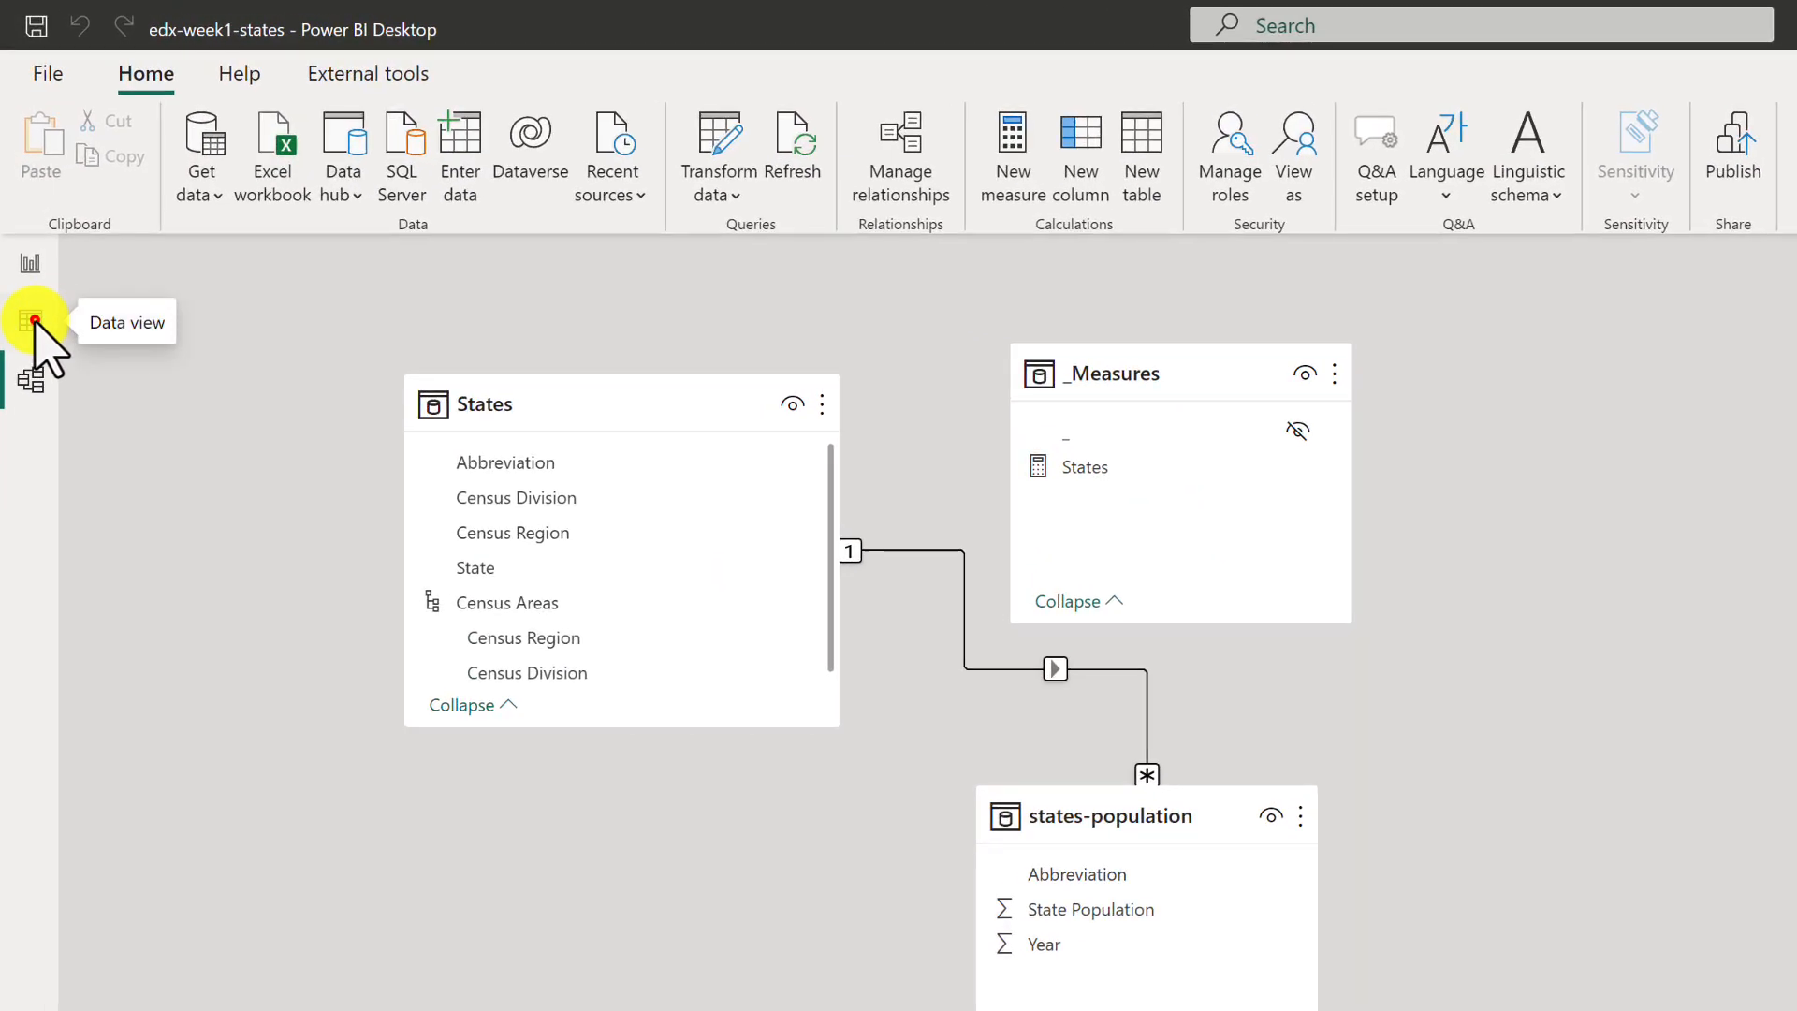
Start a new calculated column named 2015 Population in the States table in Data view.
click(30, 321)
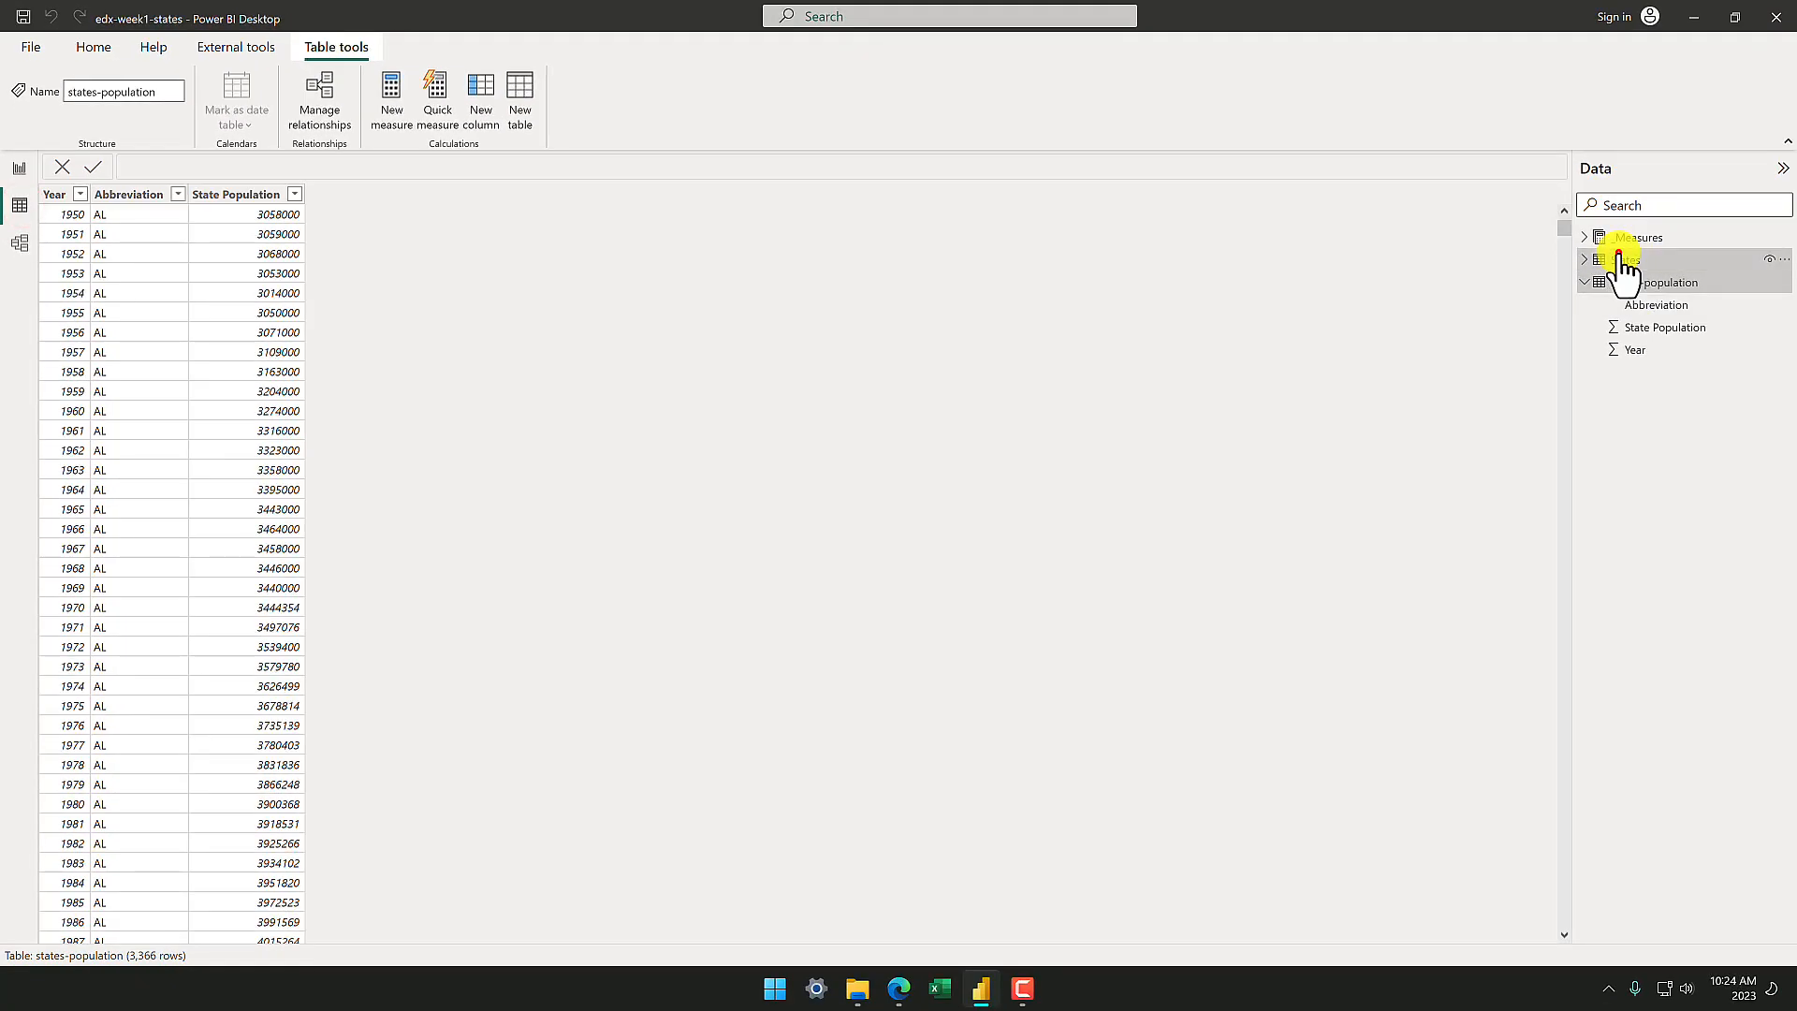
click(1625, 260)
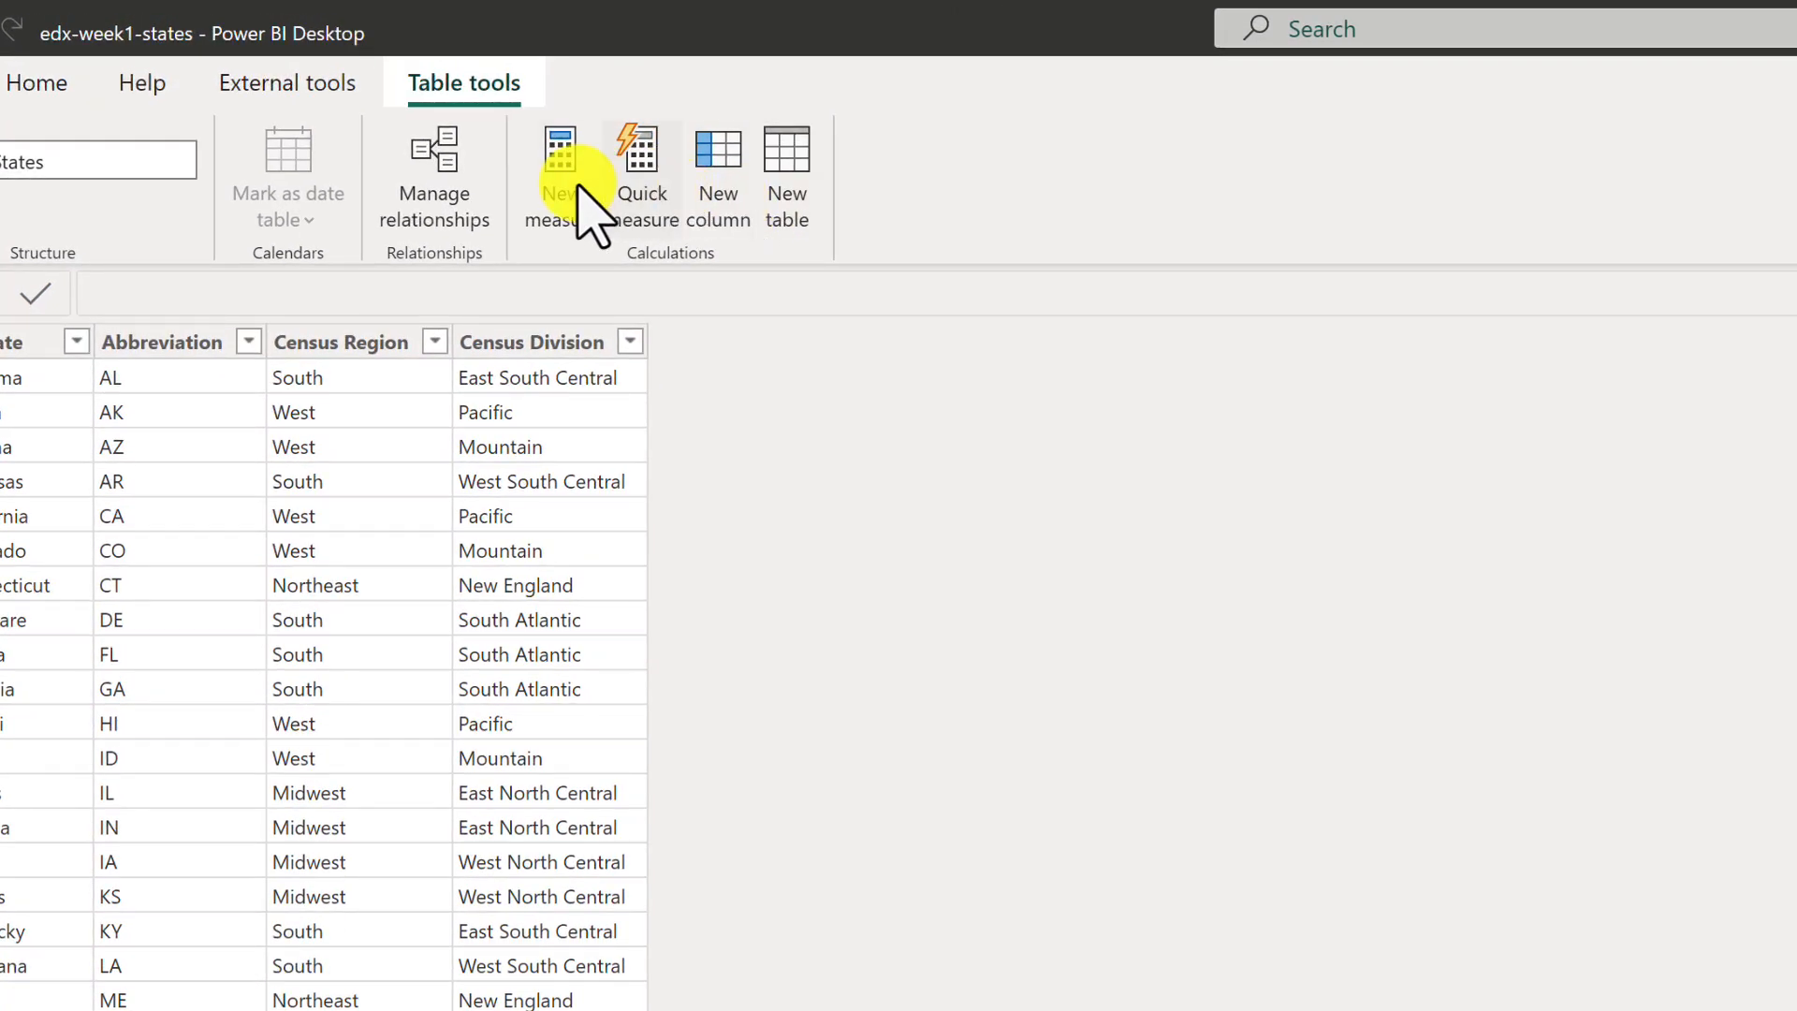
click(721, 192)
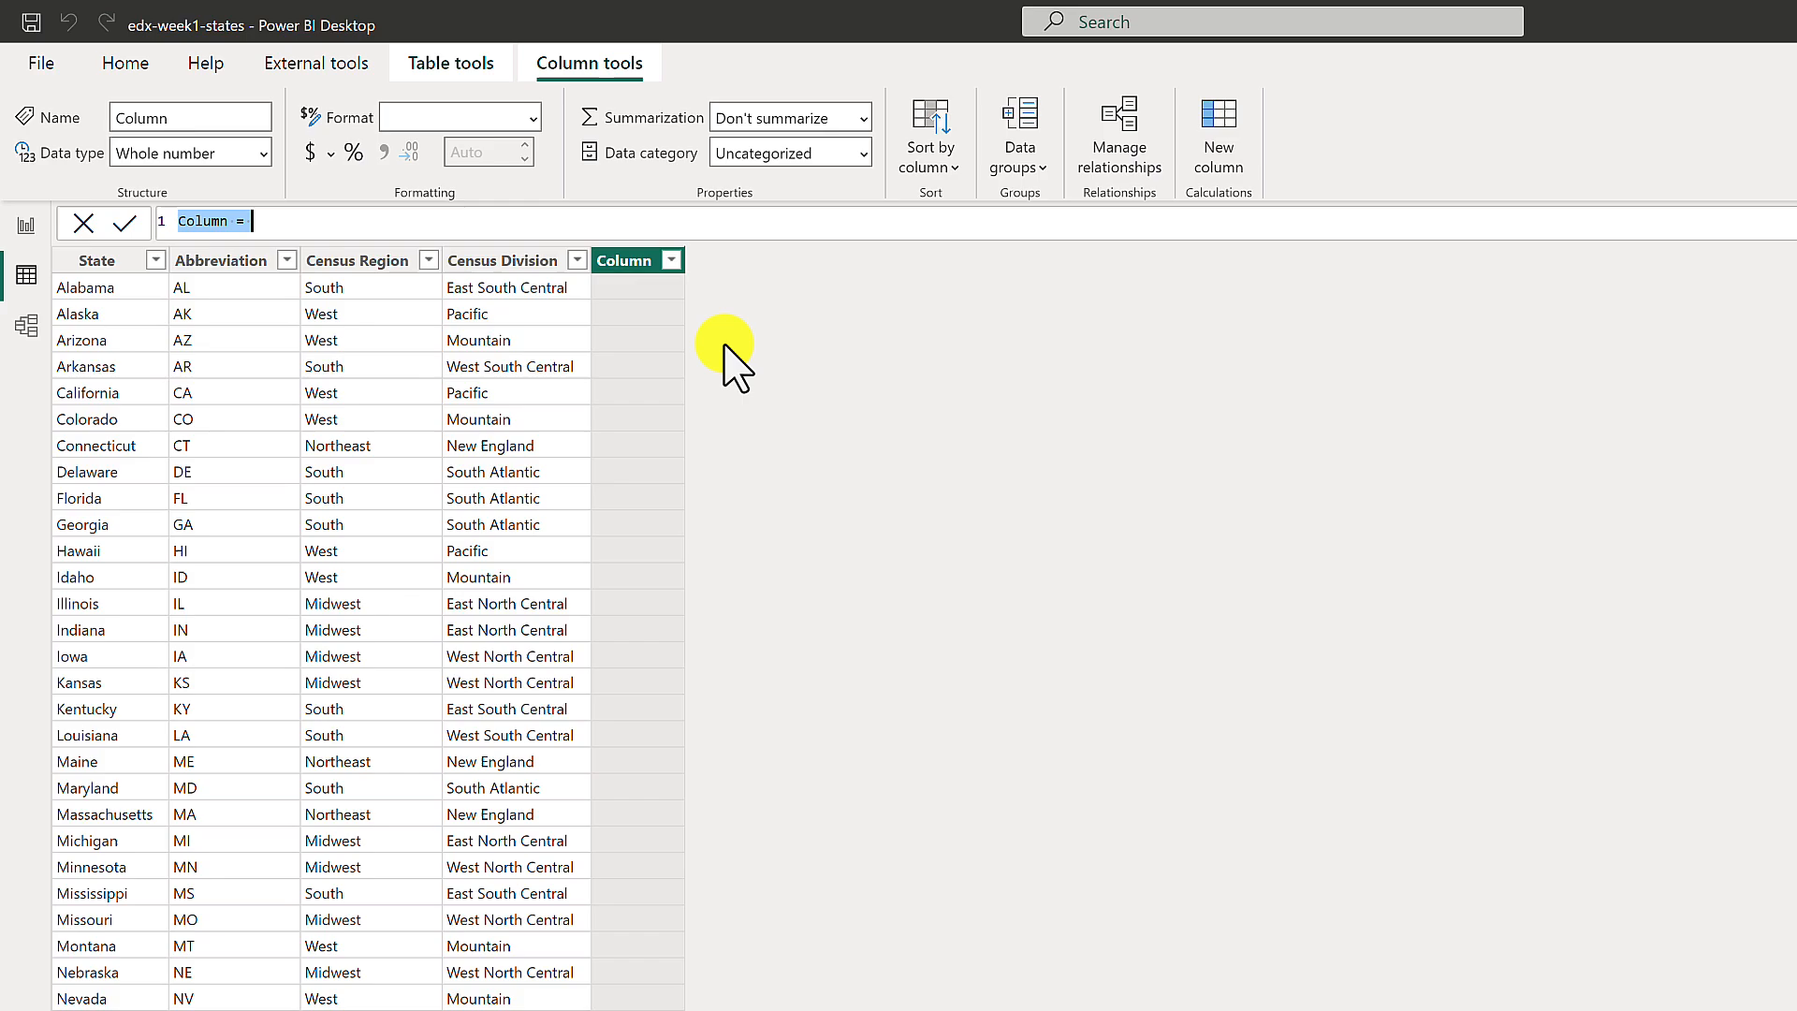
text(20)
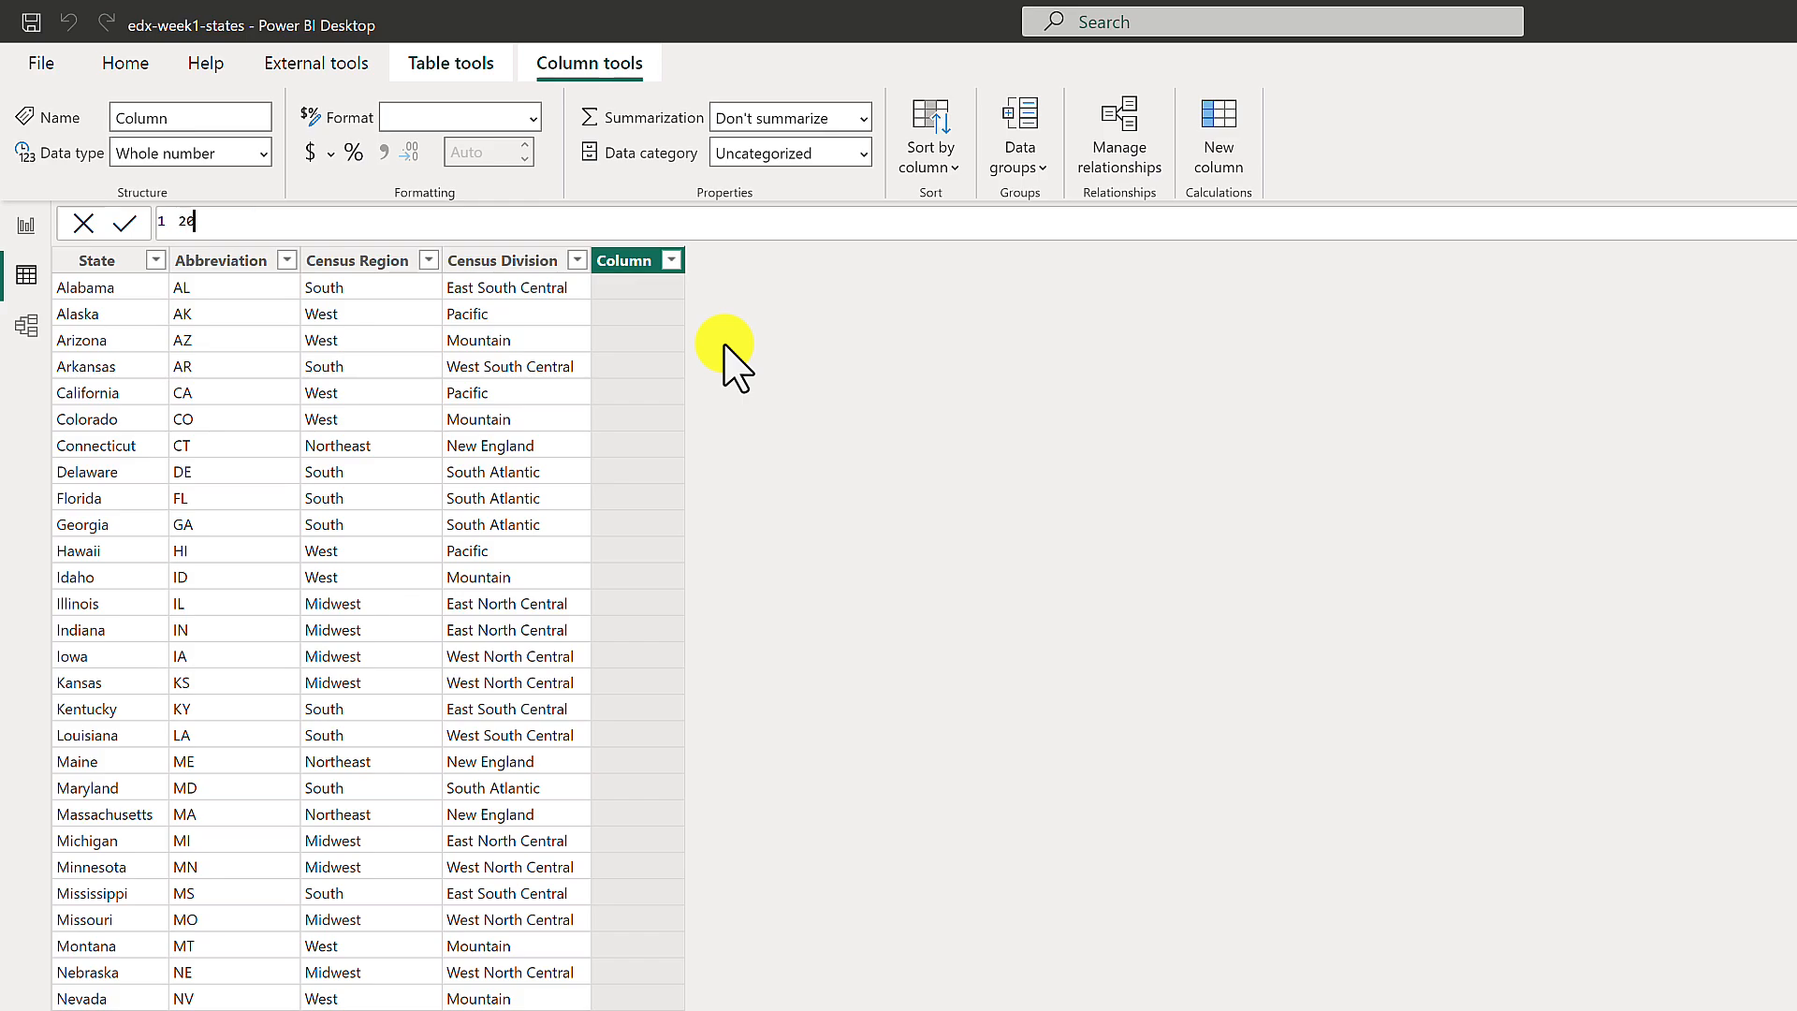
text(15 Population =)
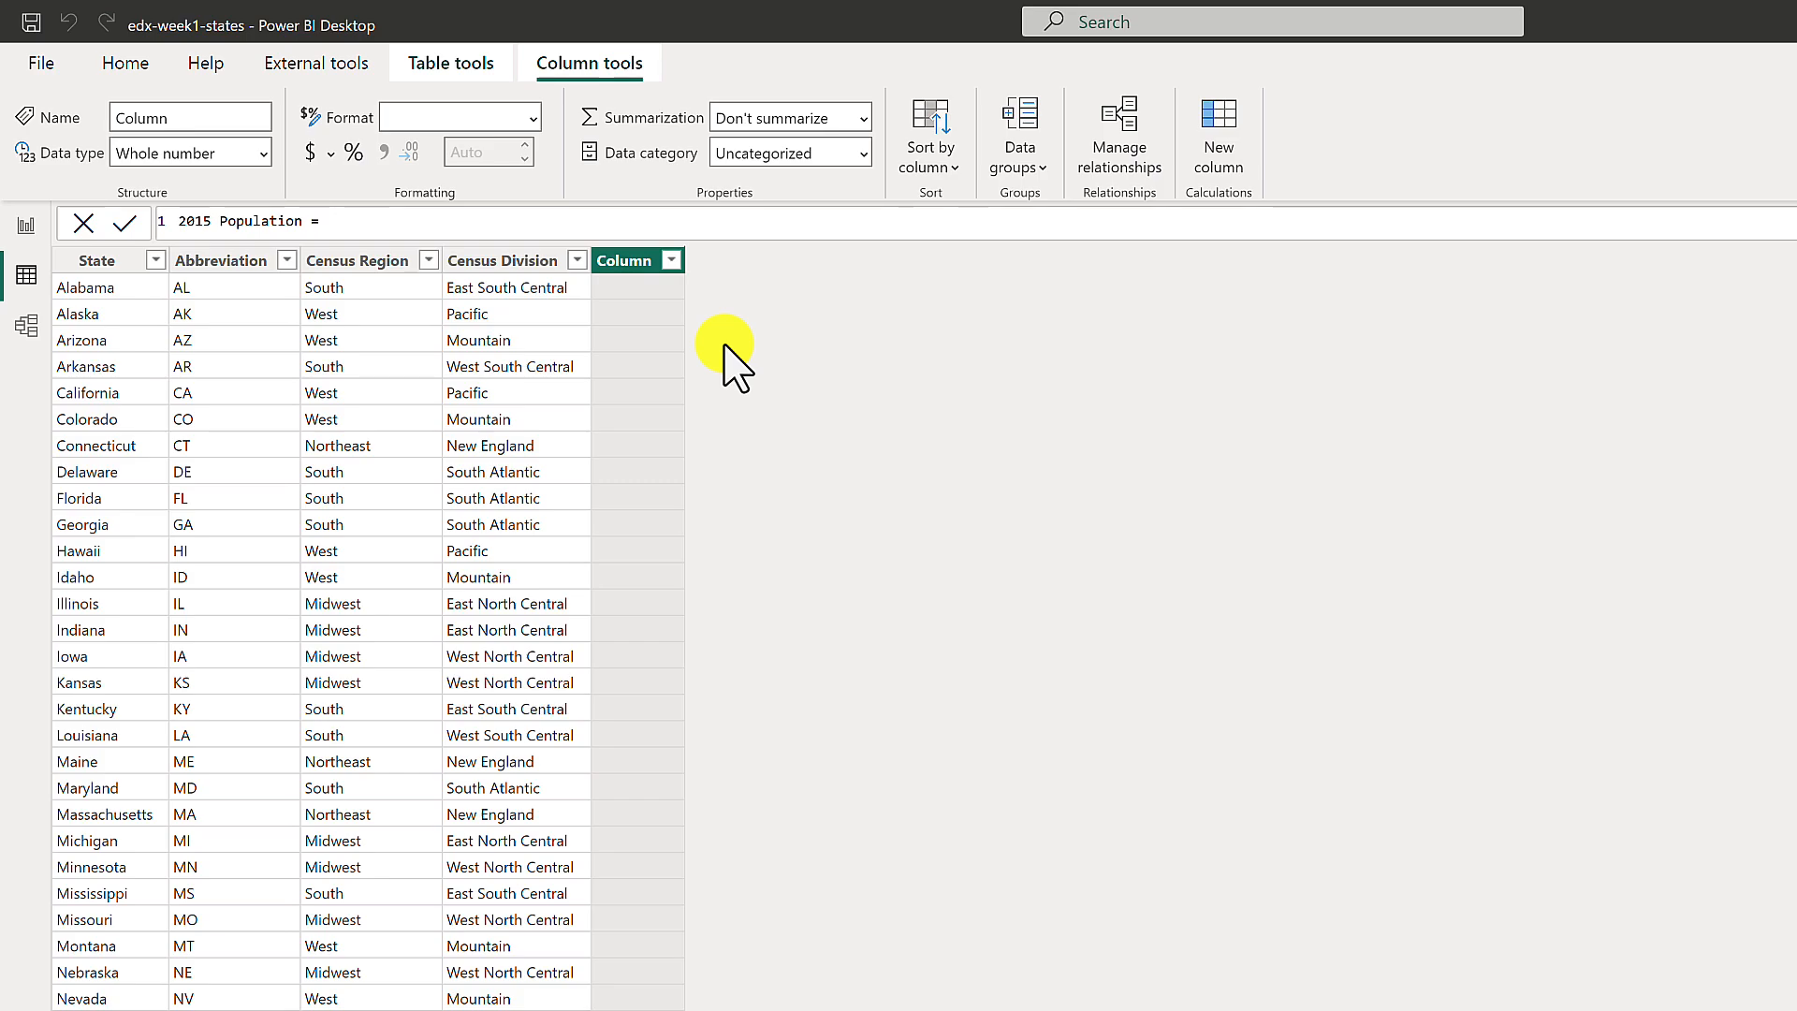
key(shift+Return)
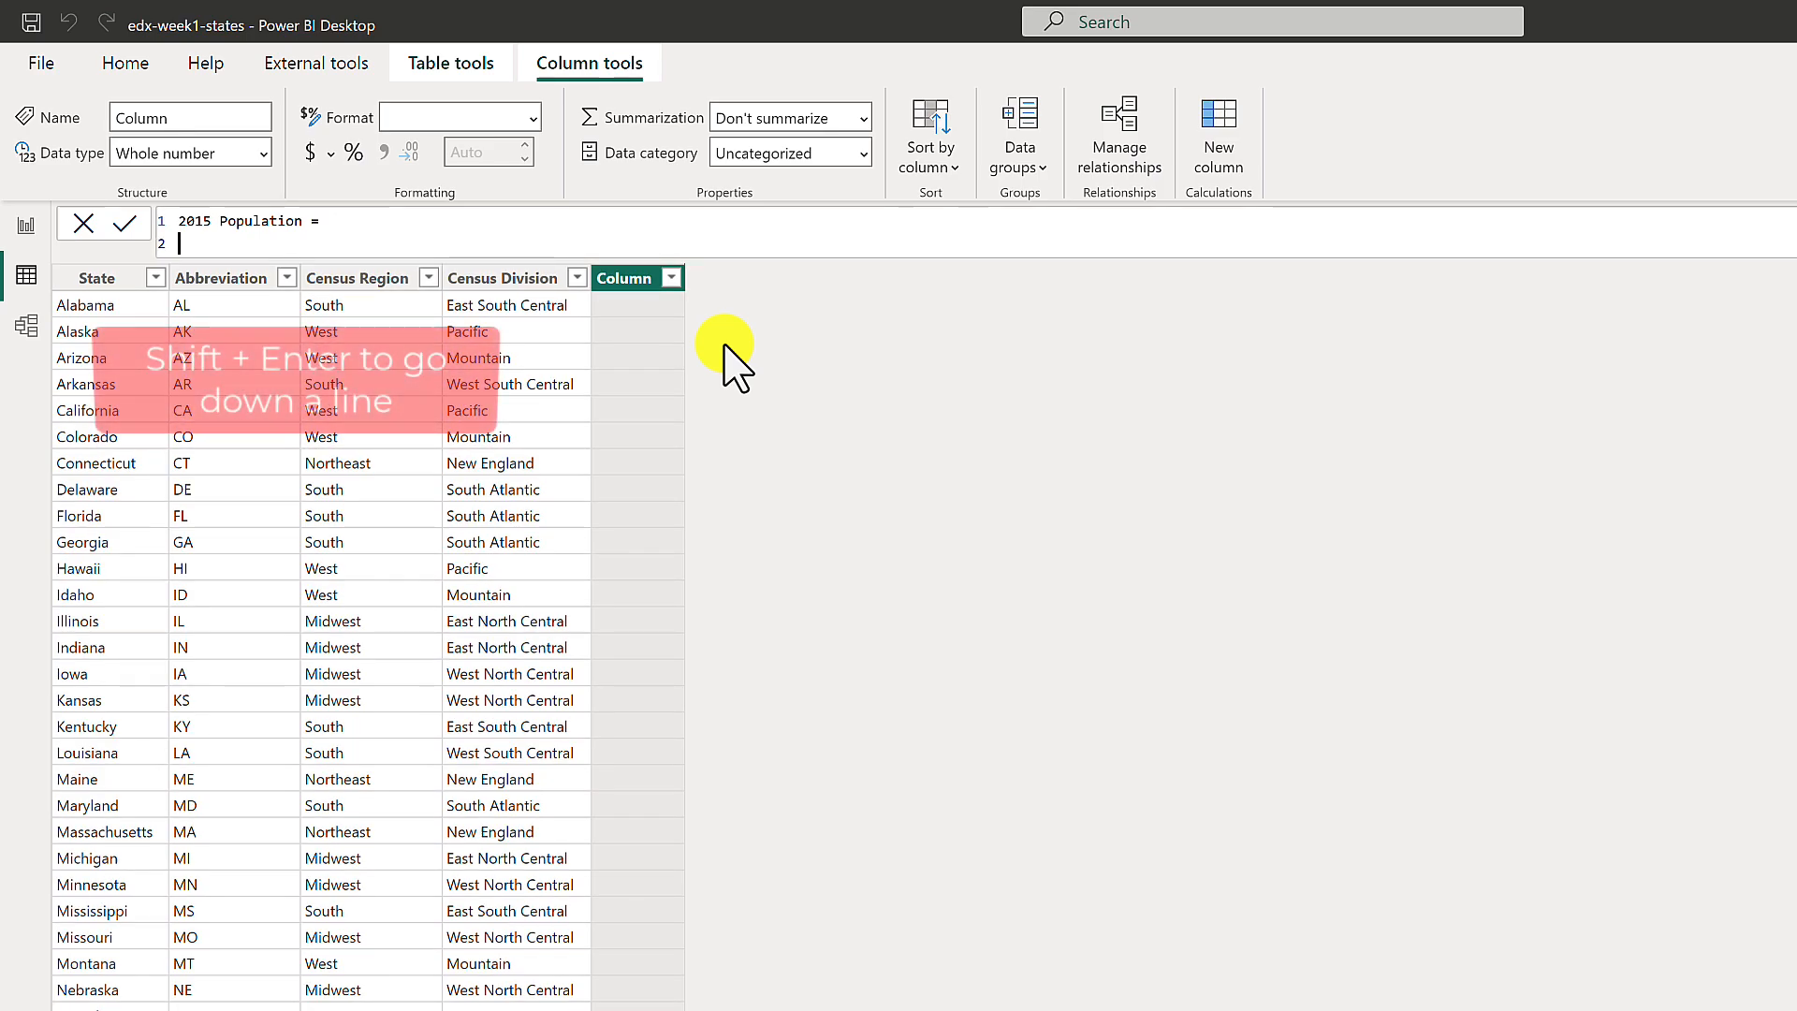
Begin the column formula with CALCULATE, using the SUM of 'states-population'[State Population] on its own line as the expression.
text(CALCULATE)
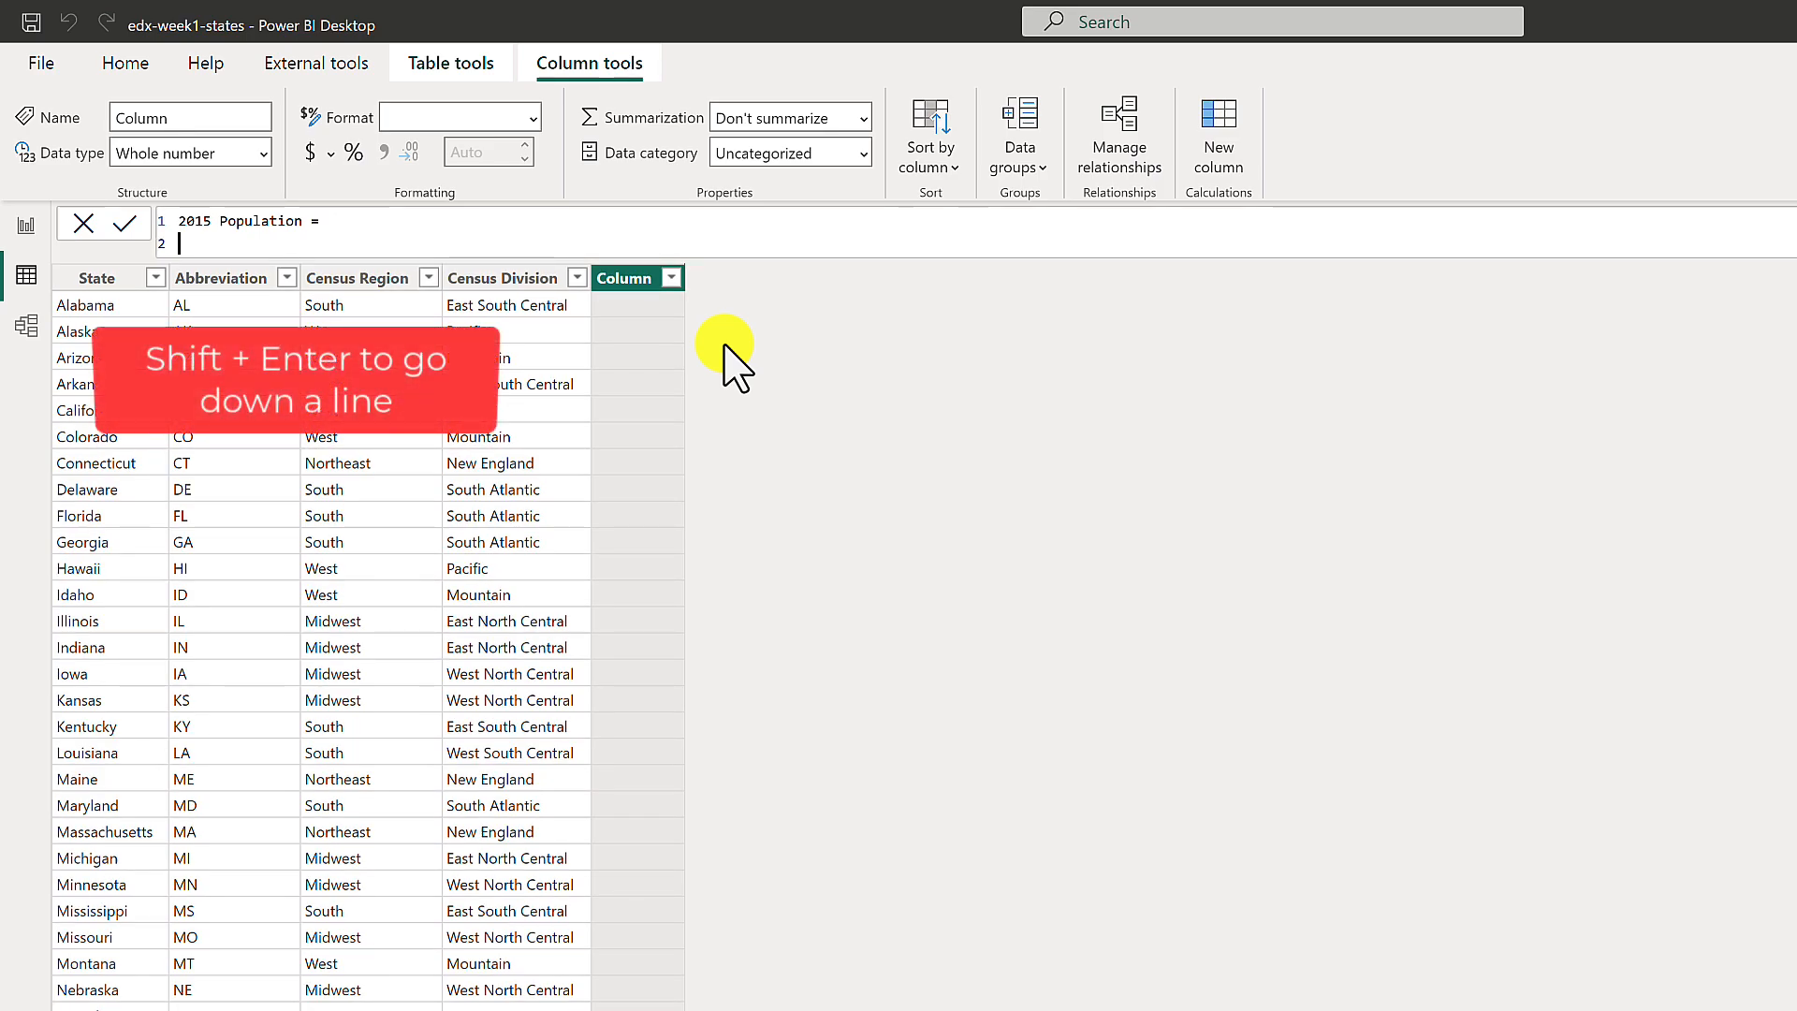
text( ()
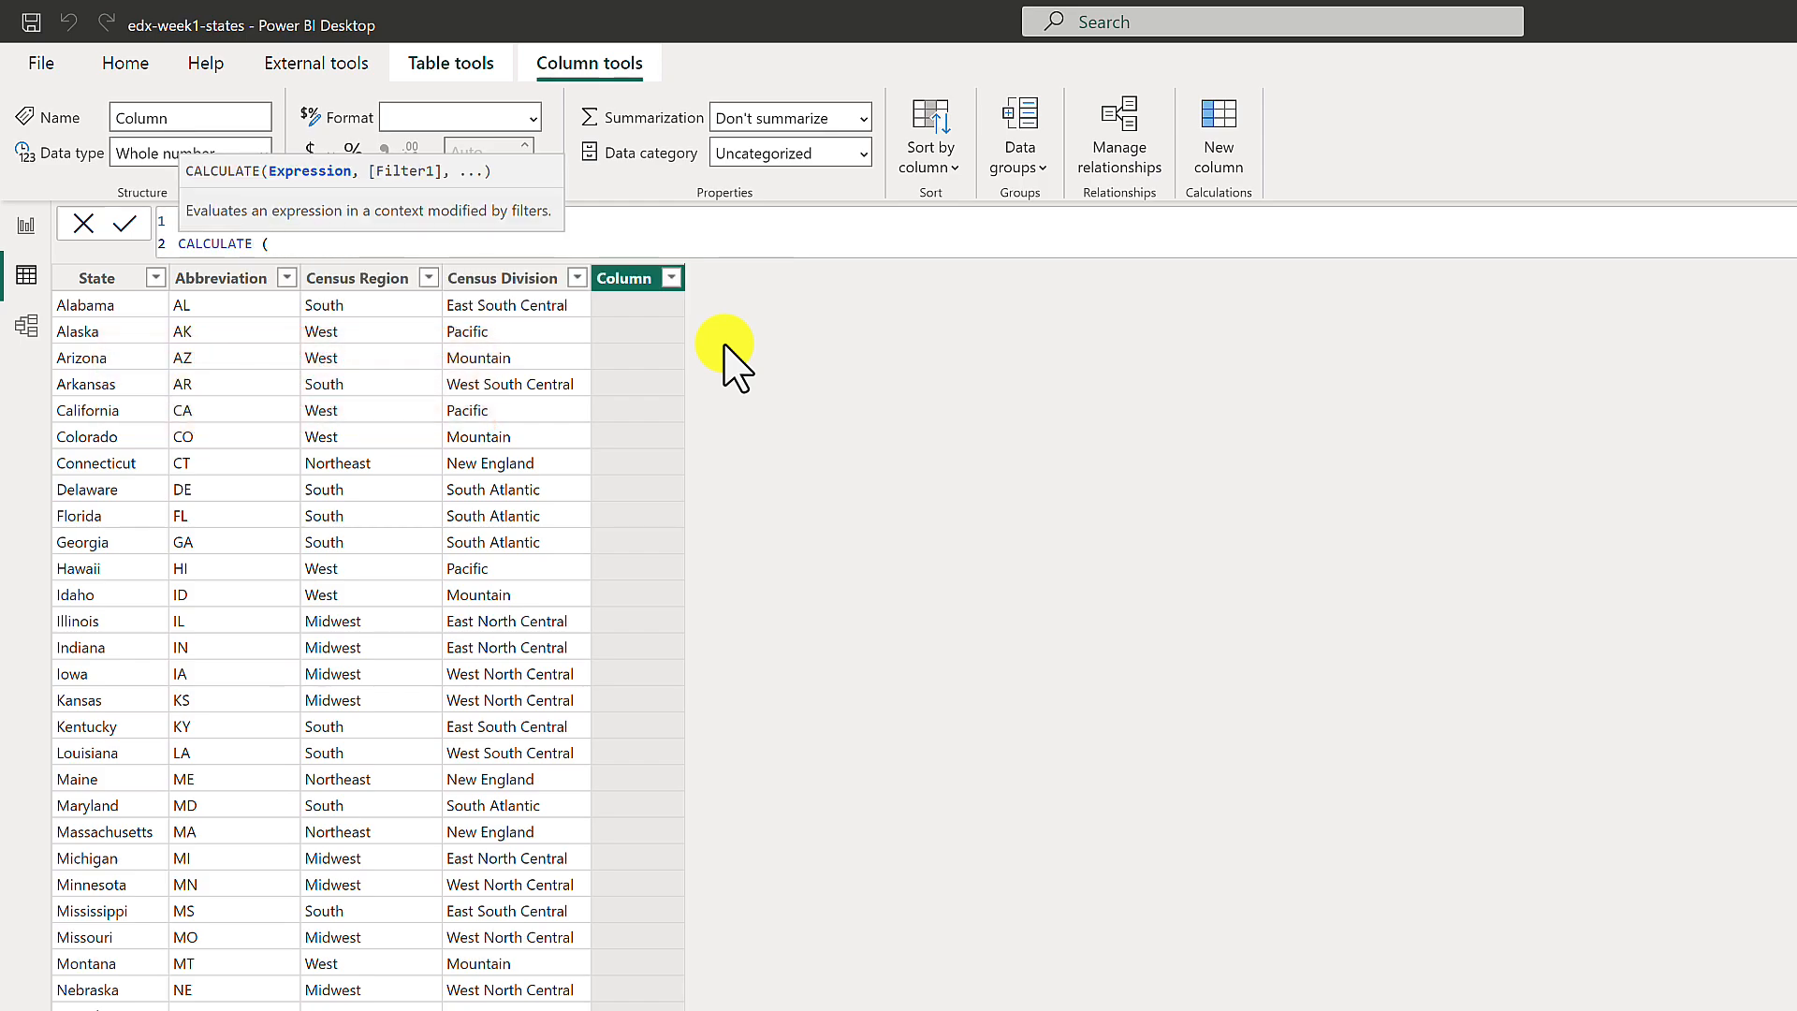
key(shift+Return)
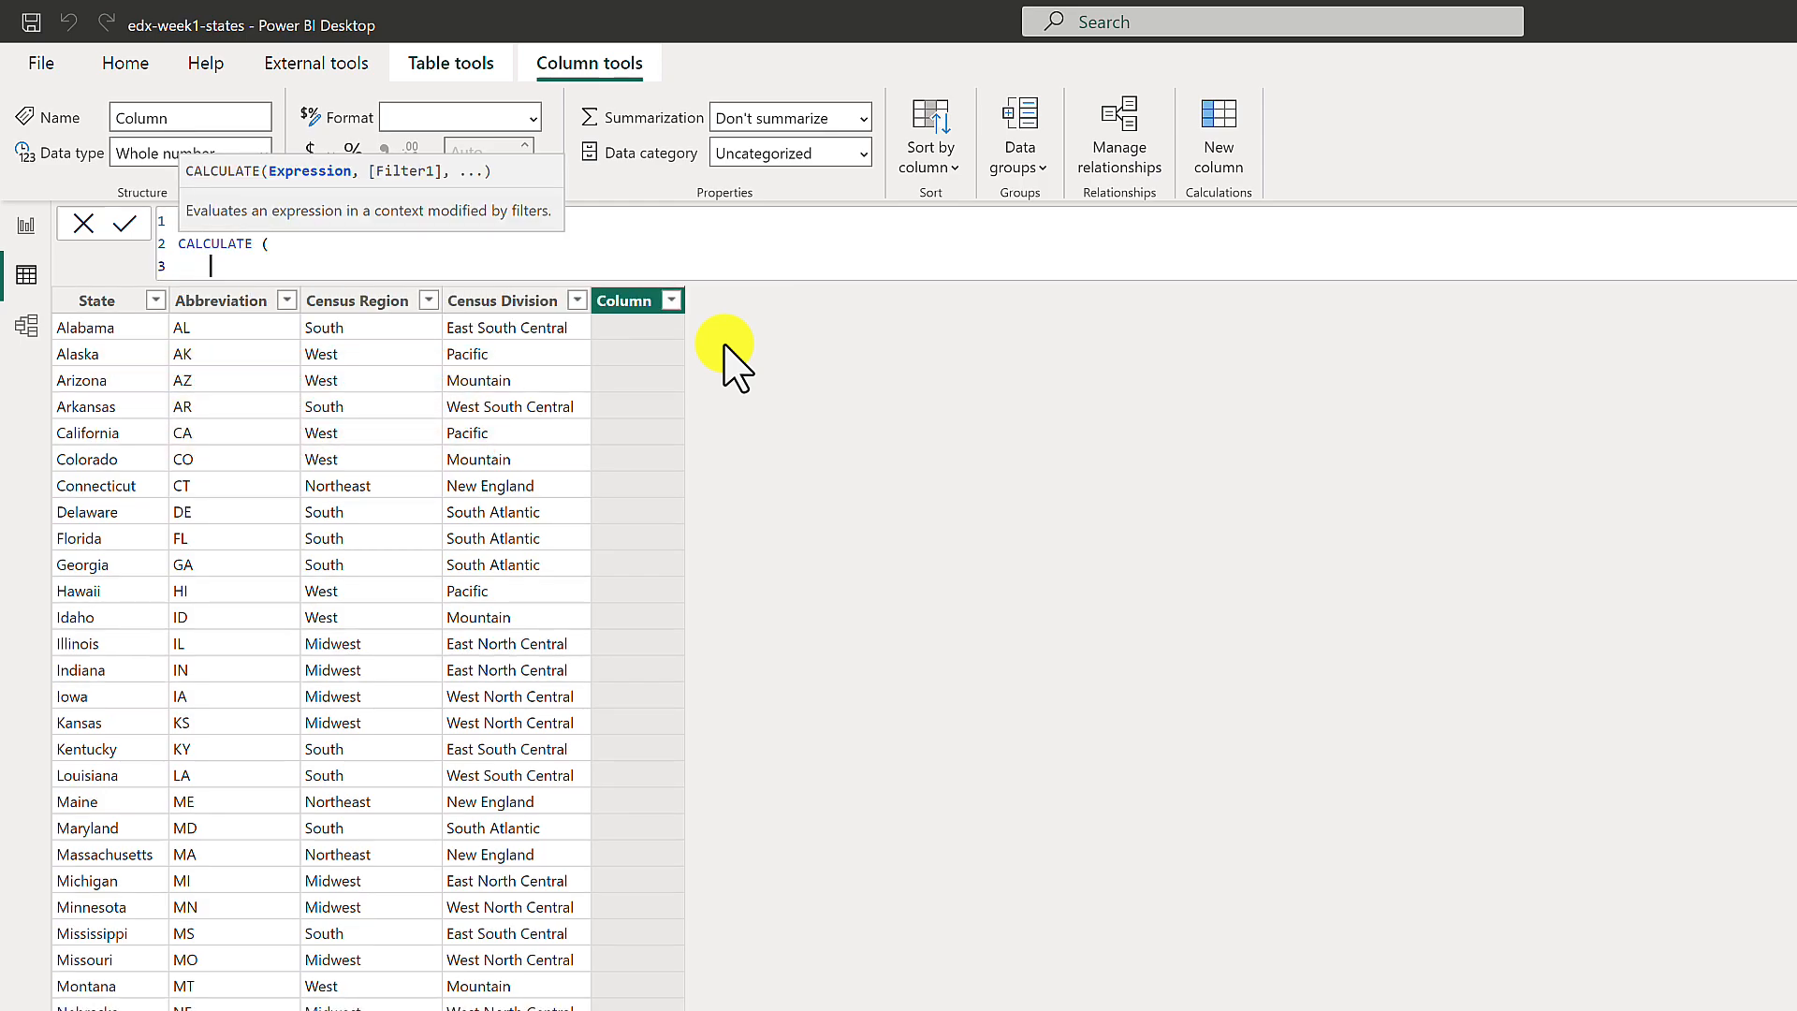
text(SUM ()
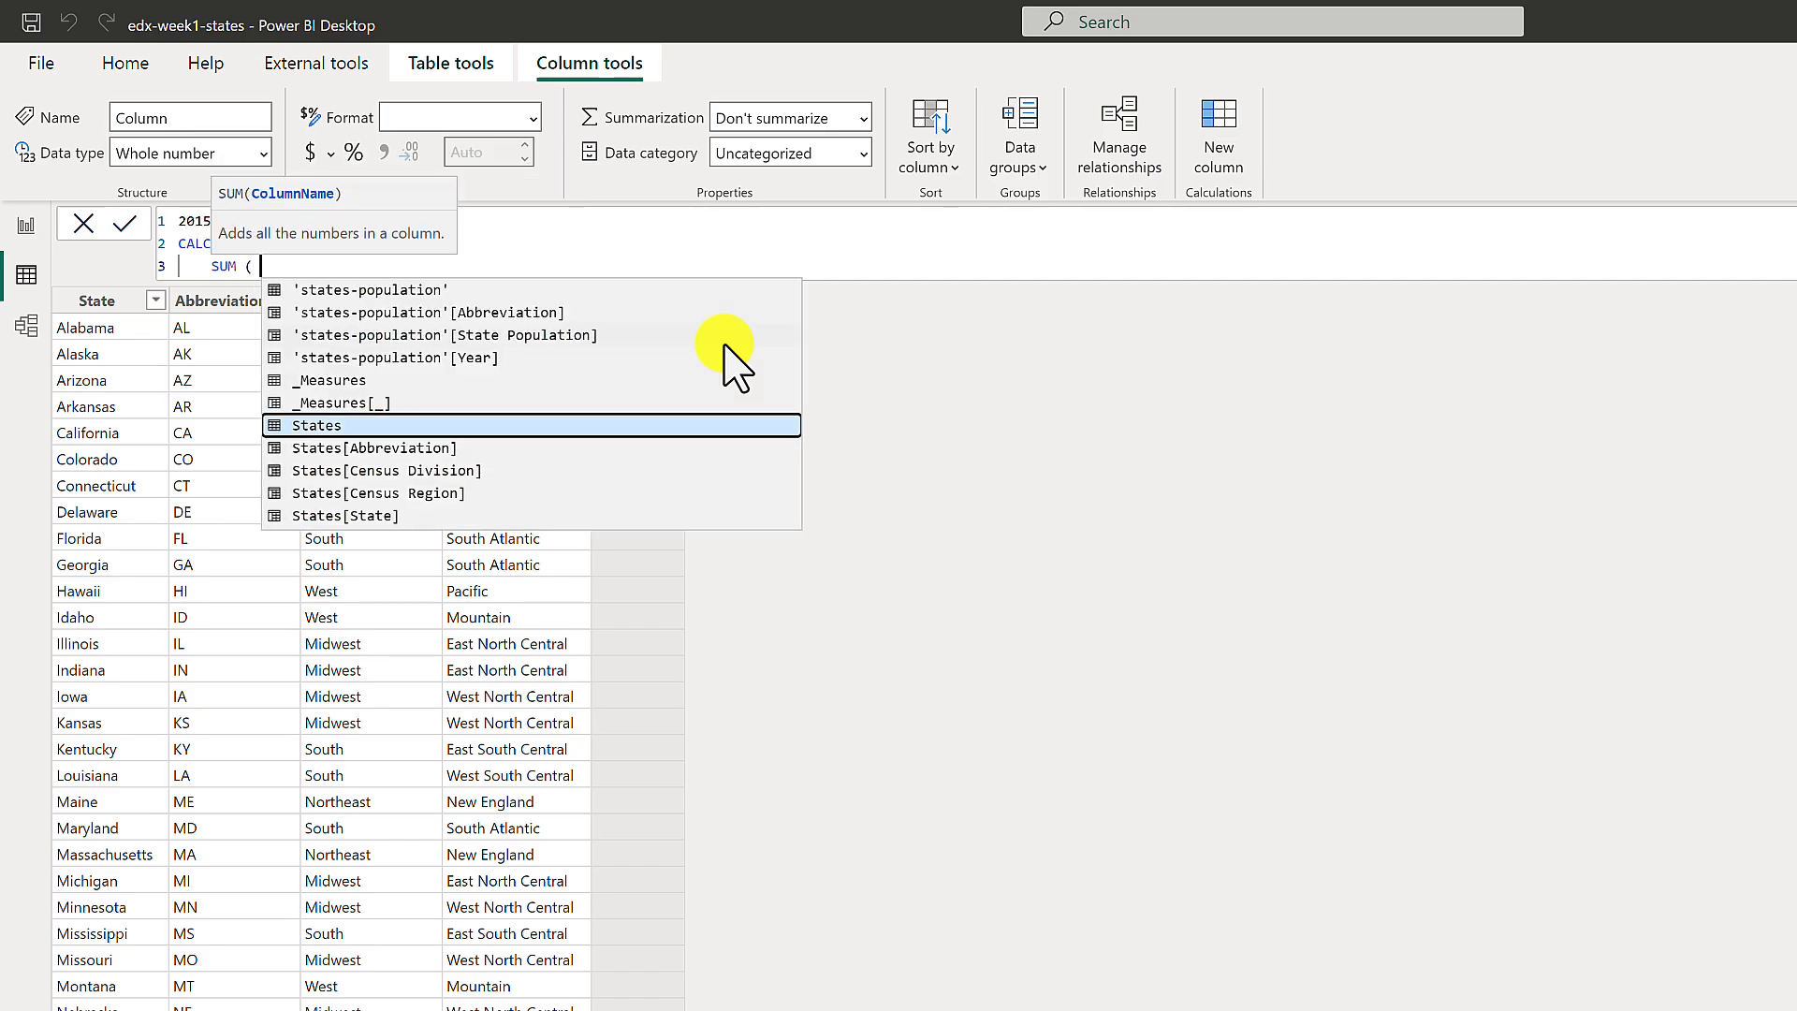
key(Up)
key(Up)
key(Up)
key(Up)
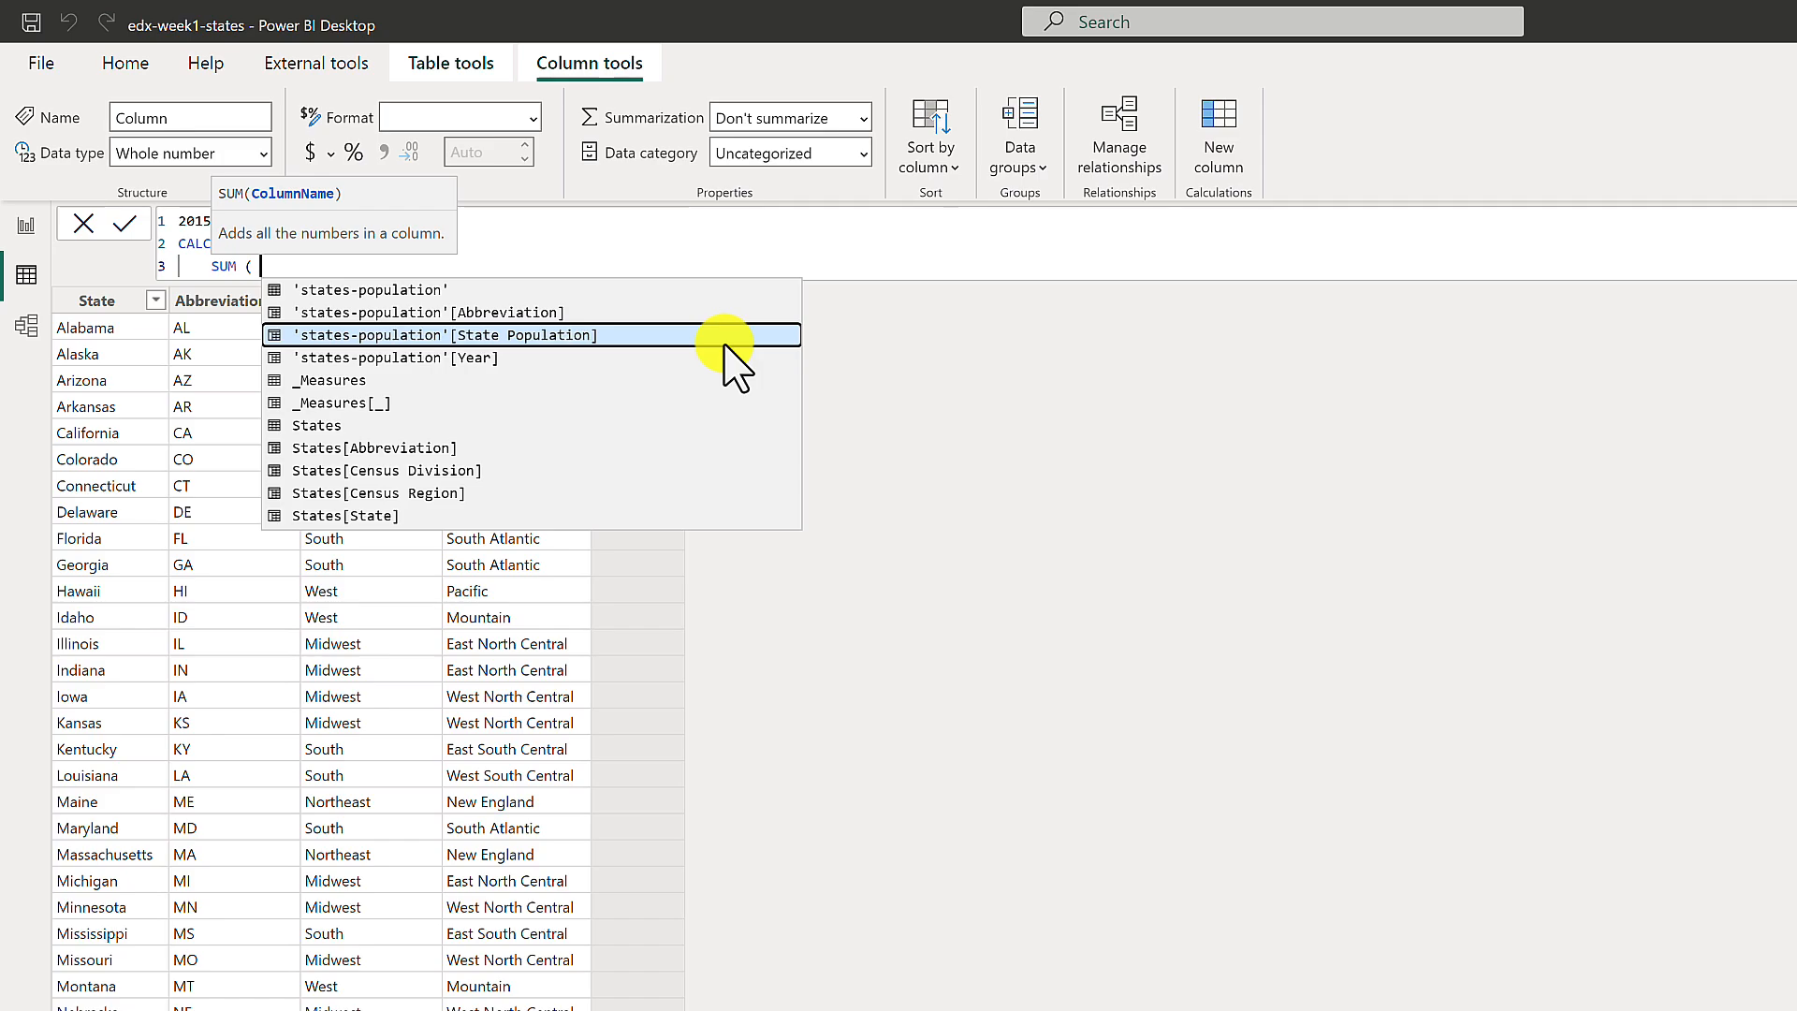
key(Tab)
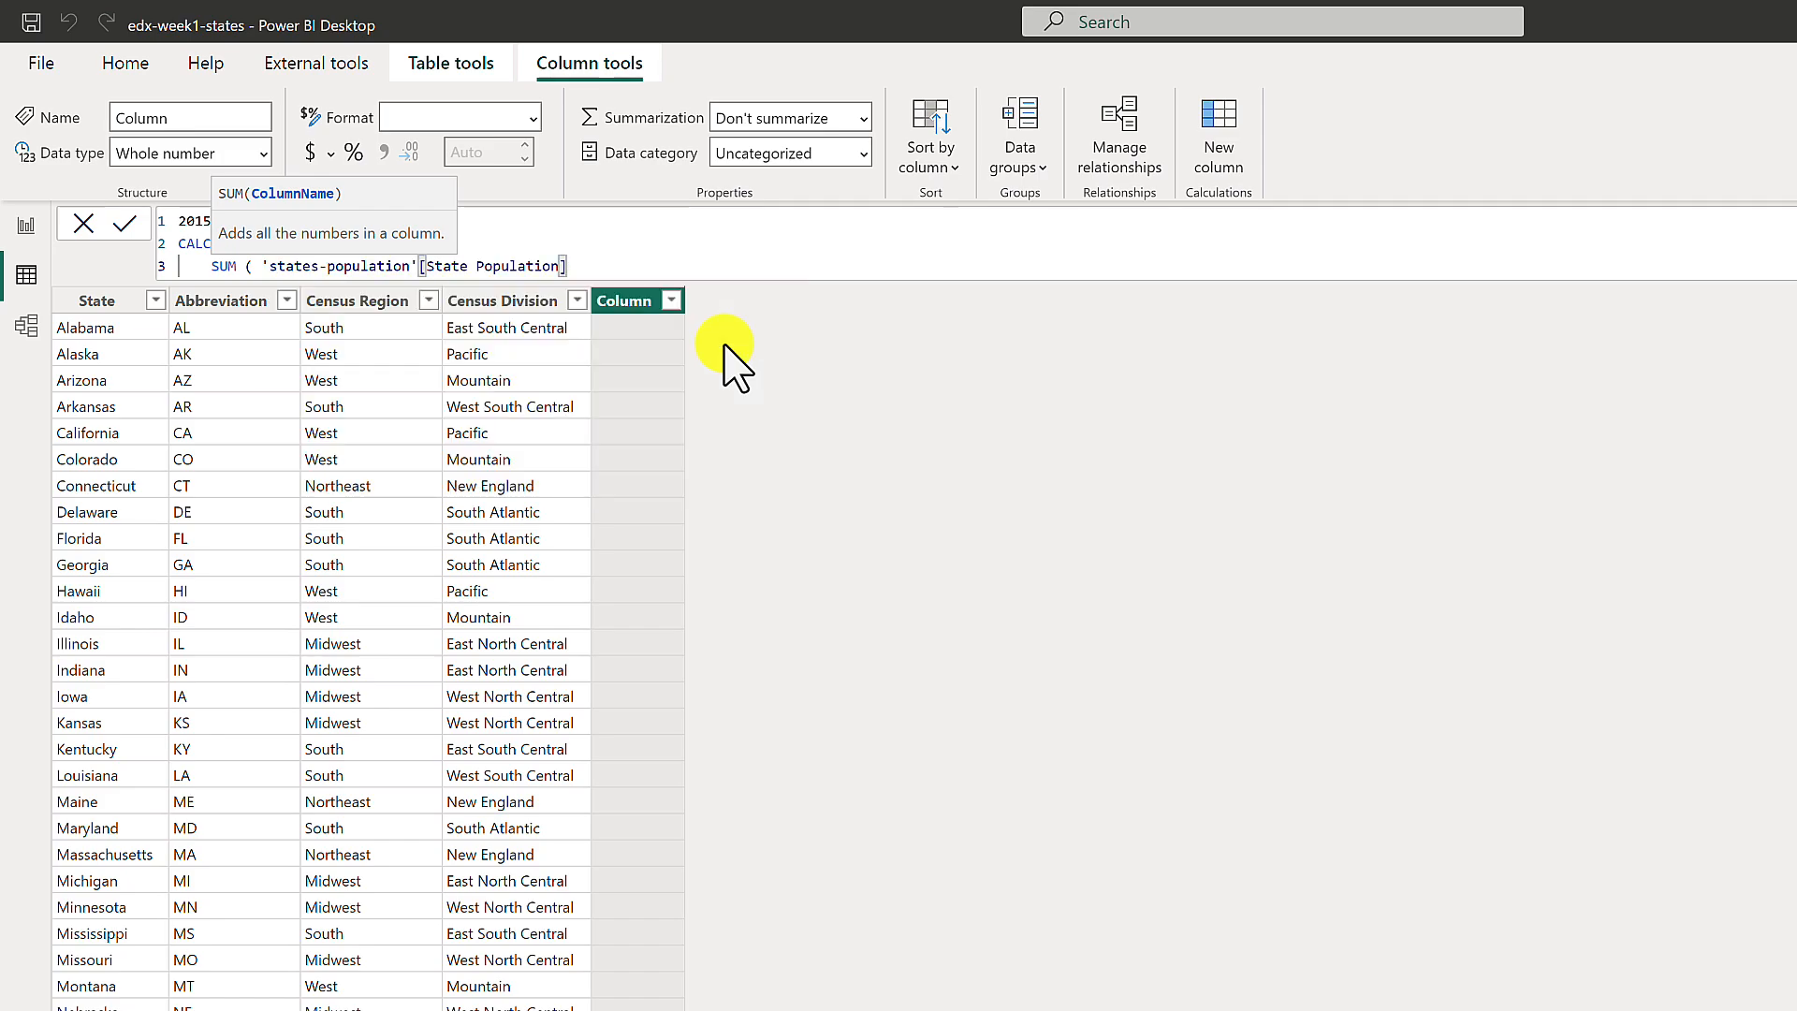
text())
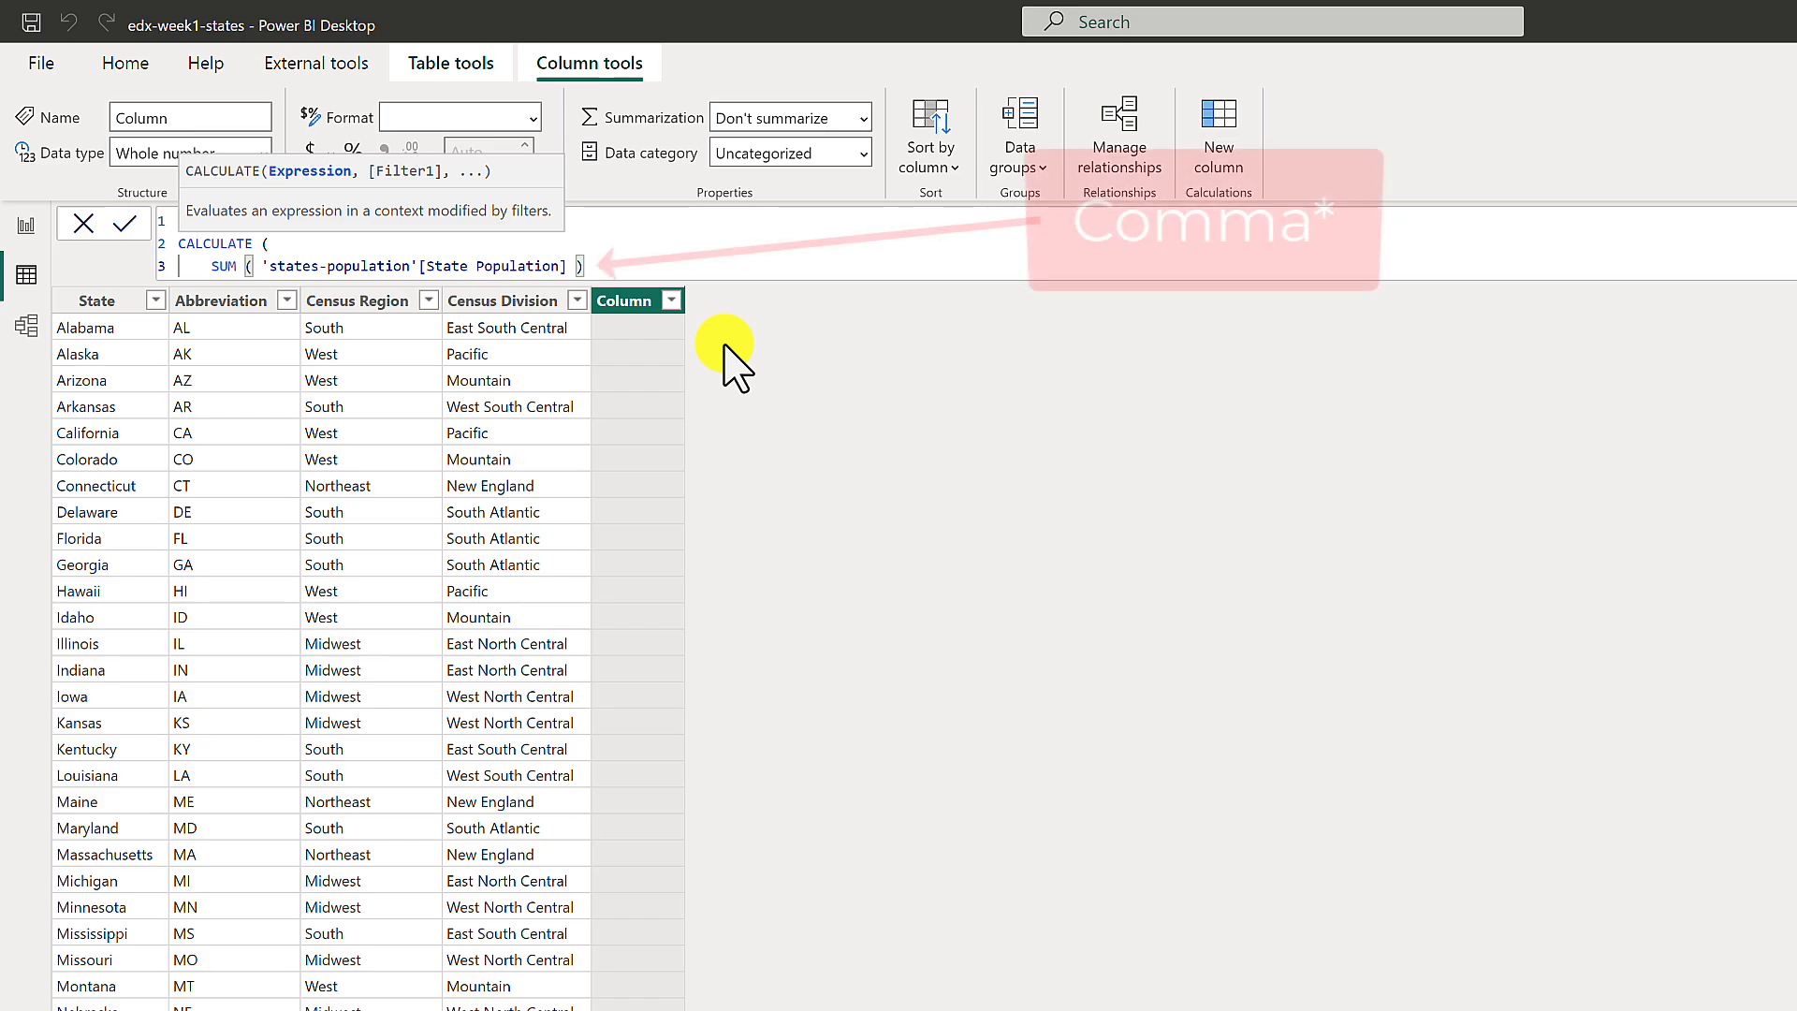
text(,)
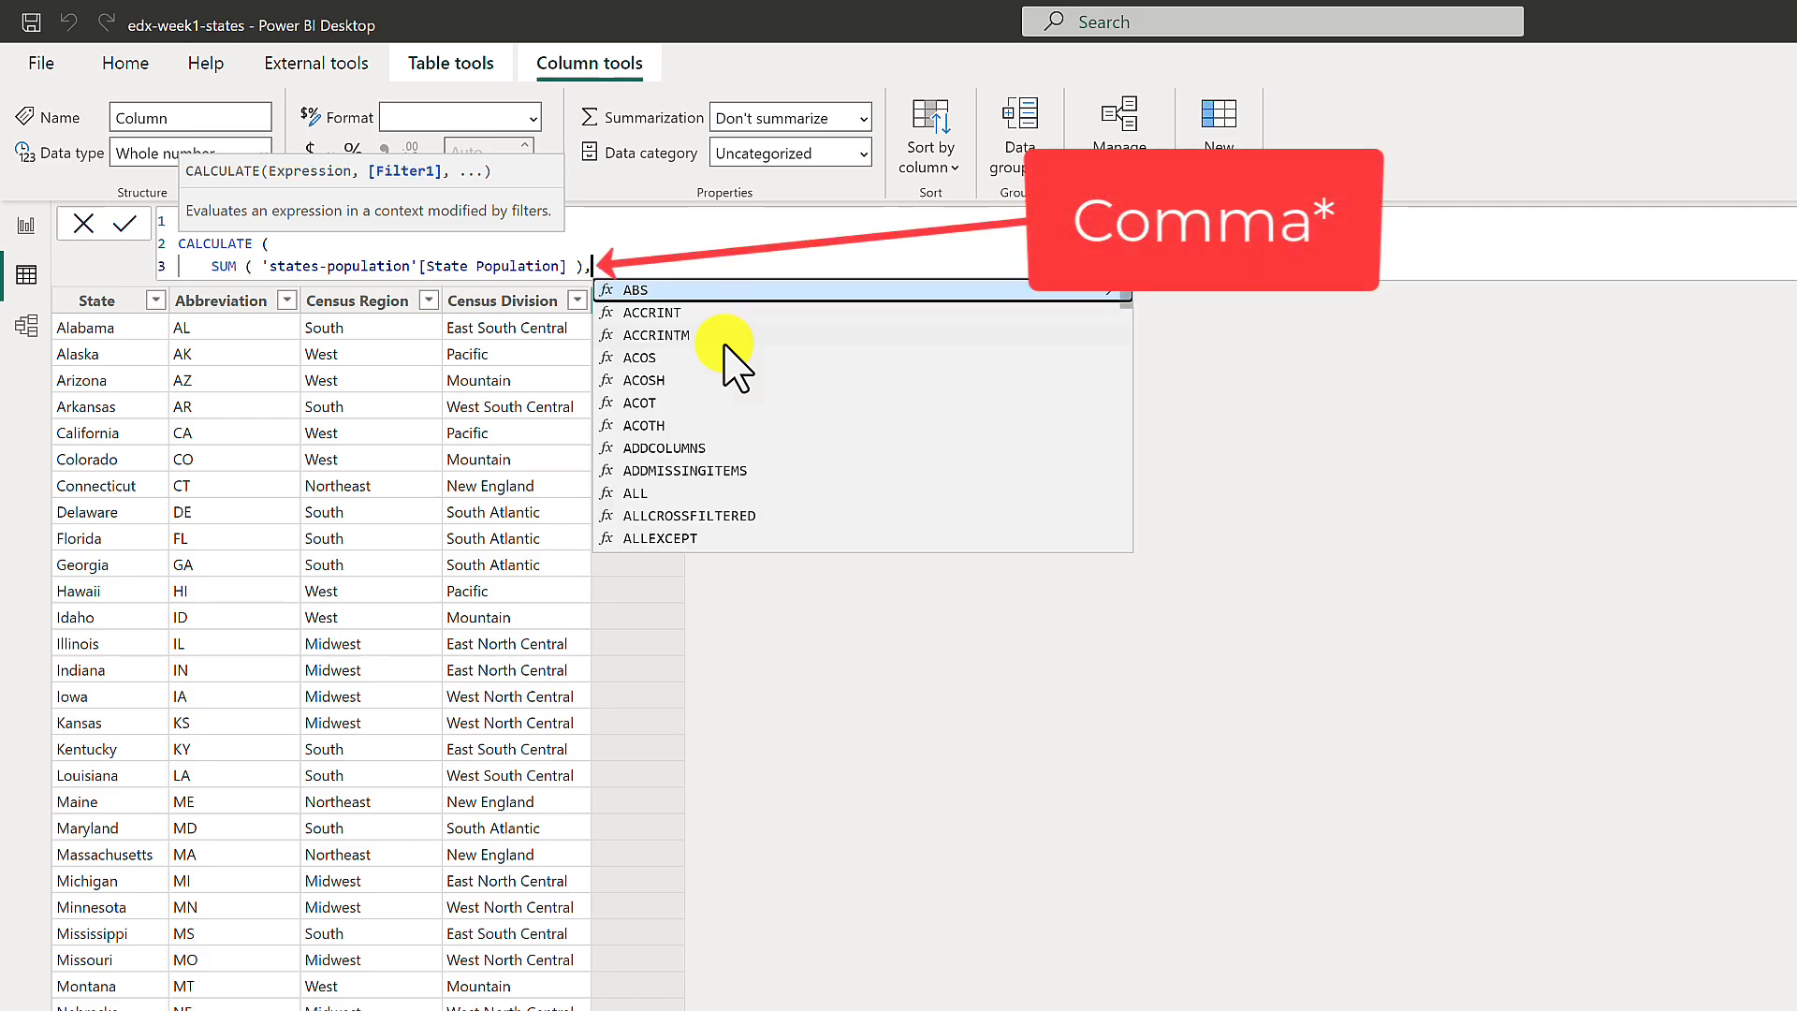
key(shift+Return)
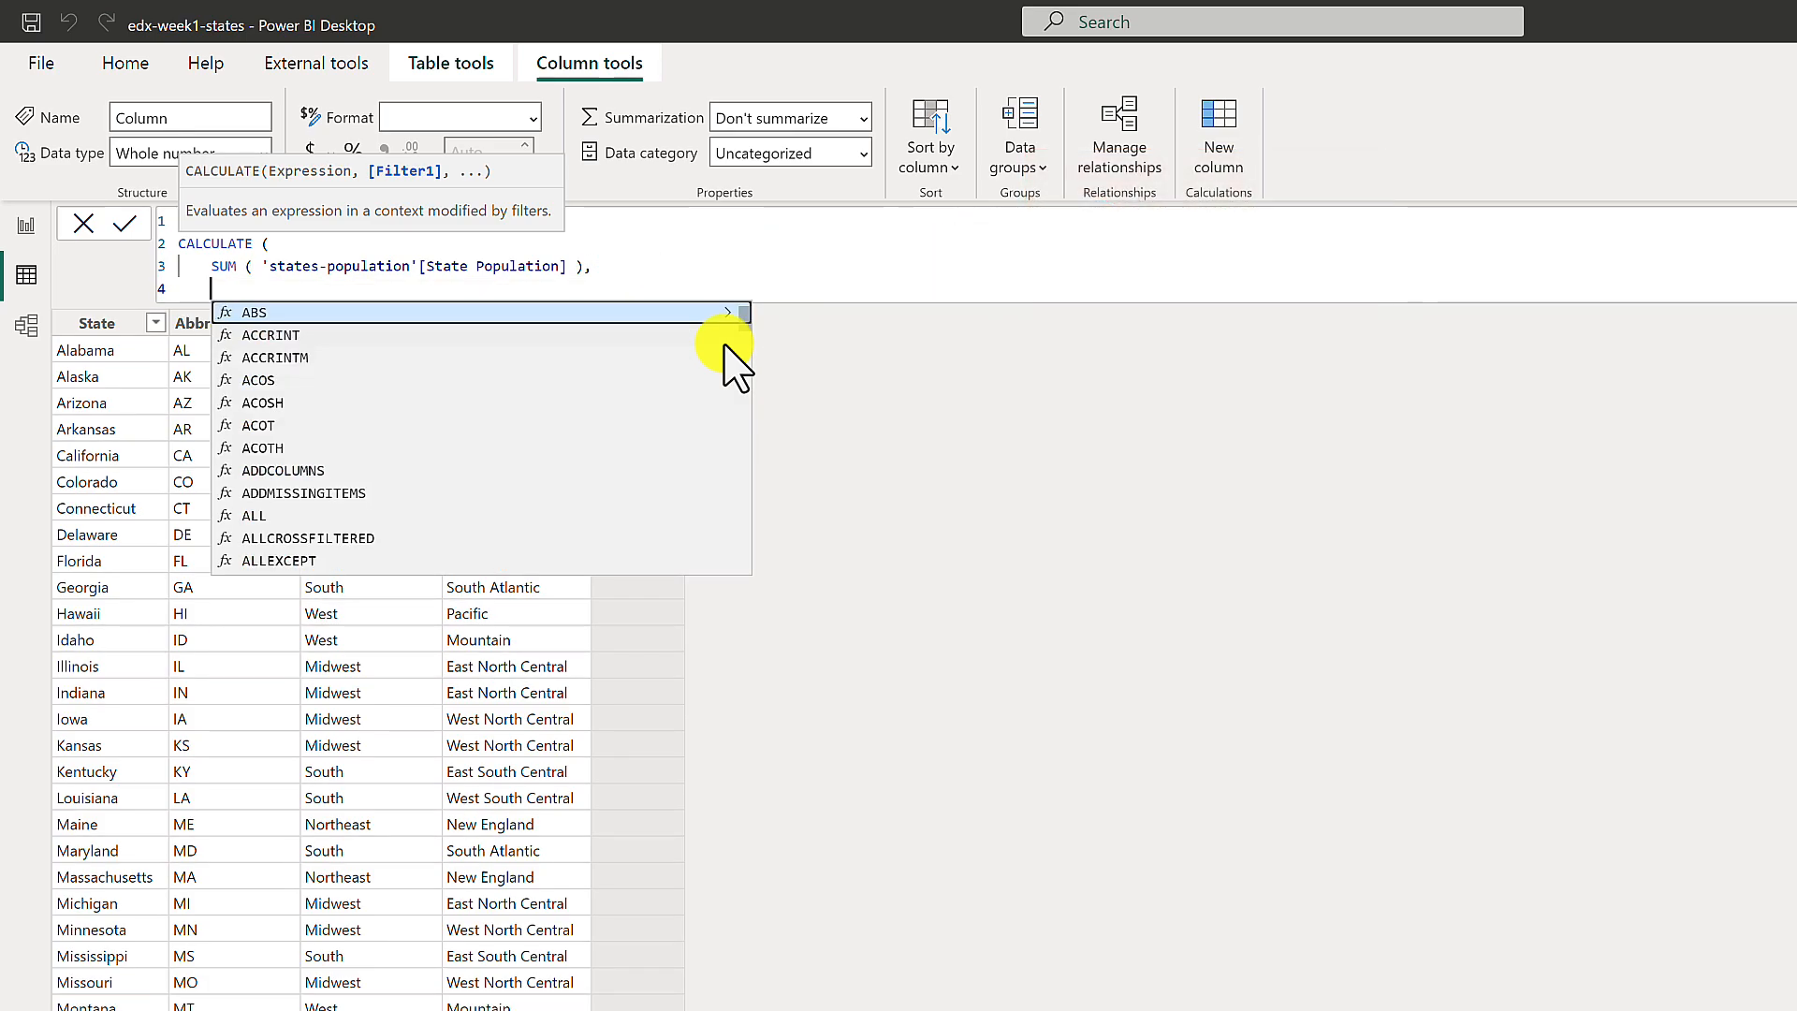
Add the filter 'states-population'[Year] = 2015, close the CALCULATE function and commit the column formula.
text(Year)
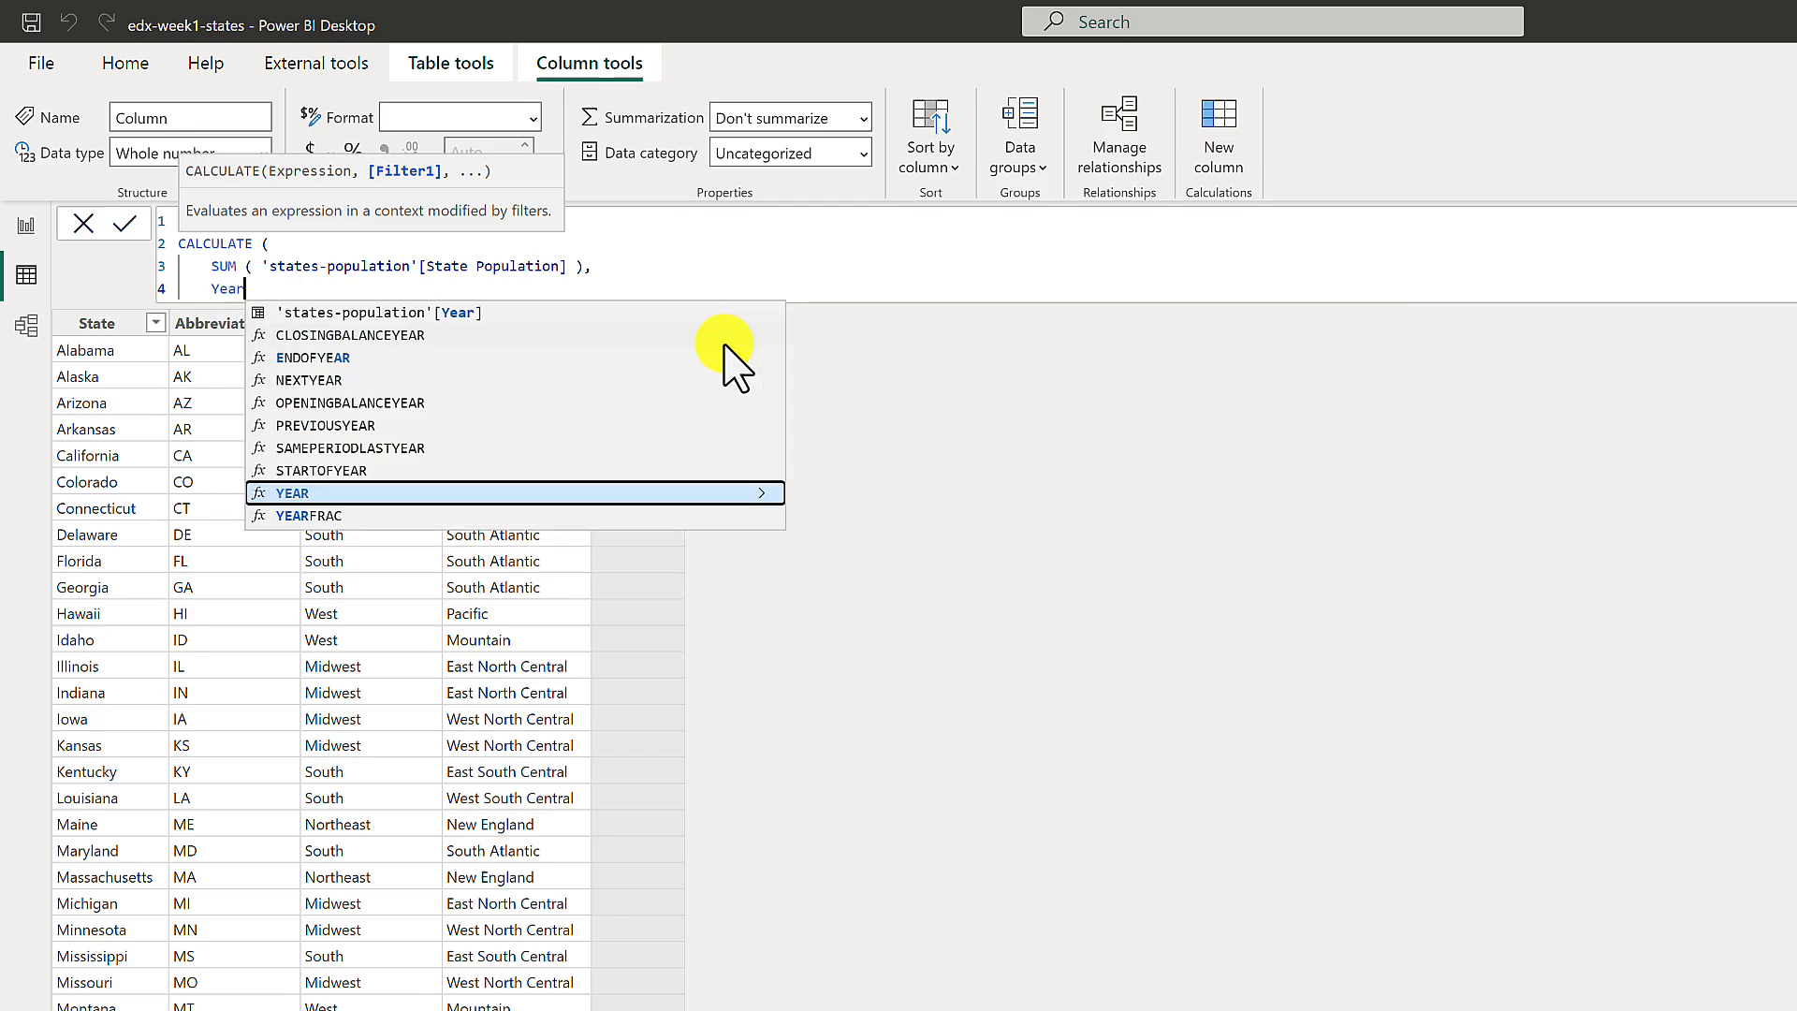
key(Up)
key(Up)
key(Up)
key(Up)
key(Up)
key(Up)
key(Up)
key(Up)
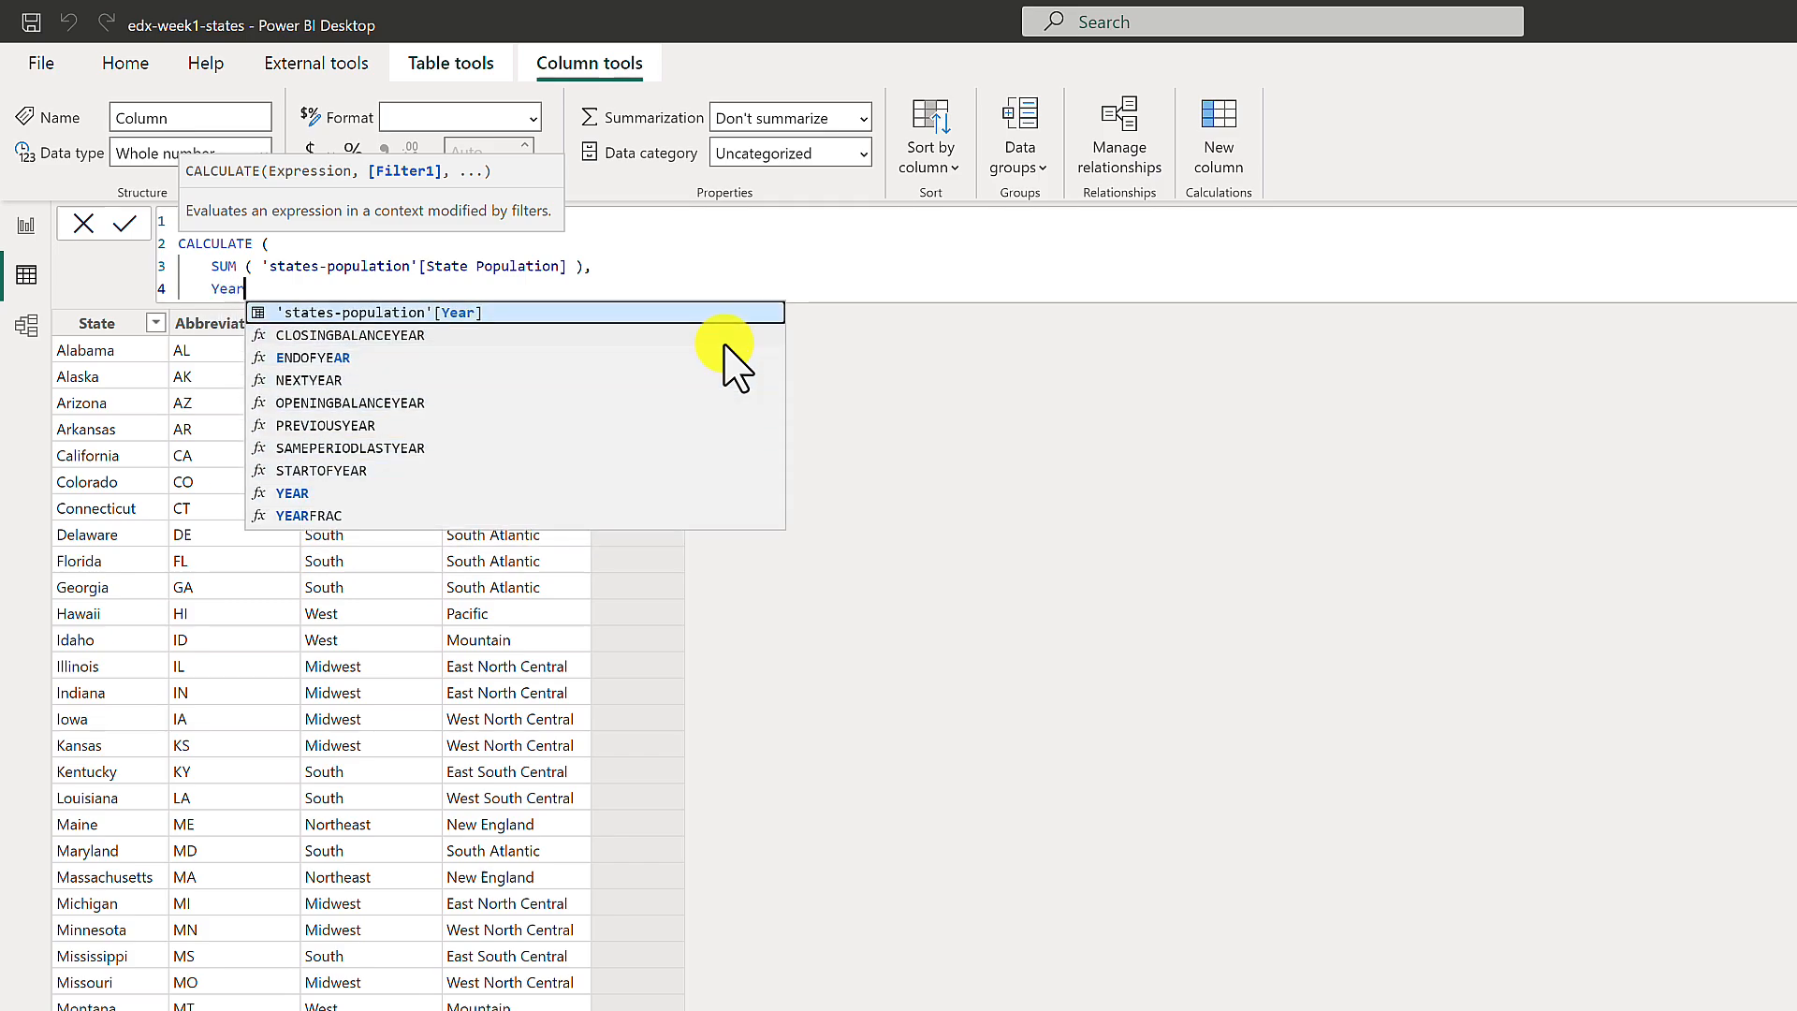
key(Tab)
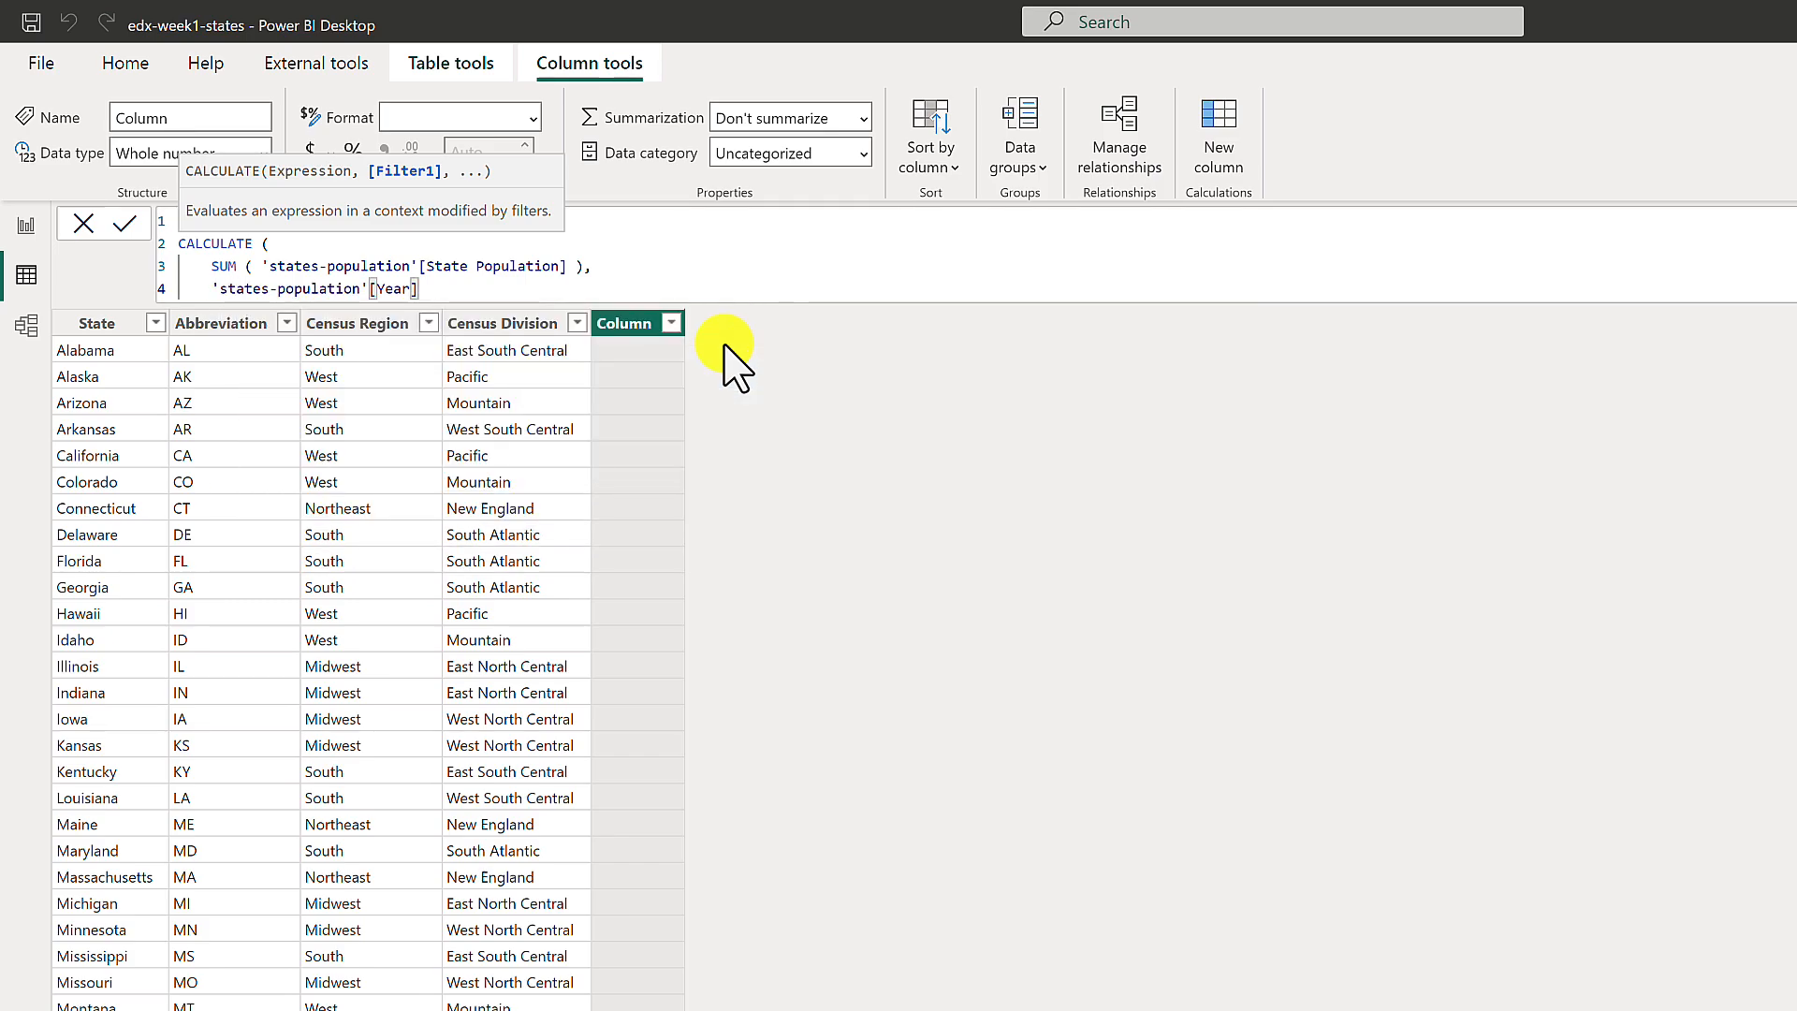
text(= 2015)
key(shift+Return)
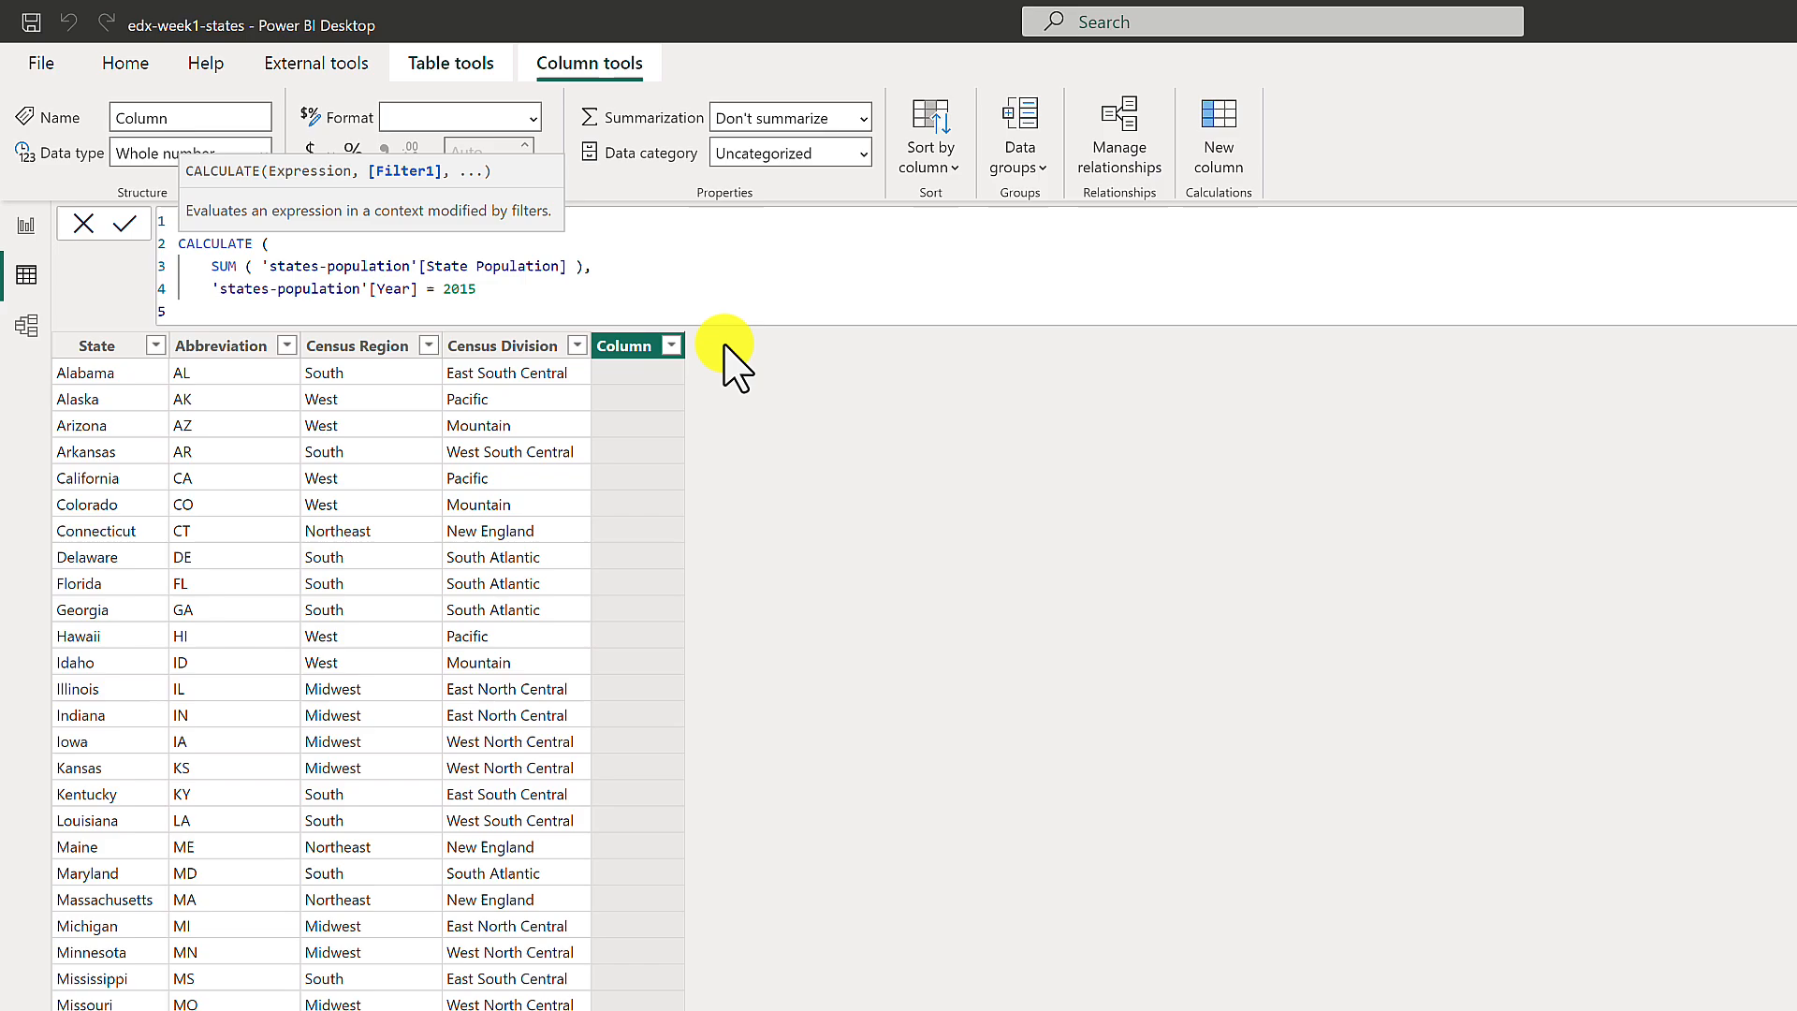
text())
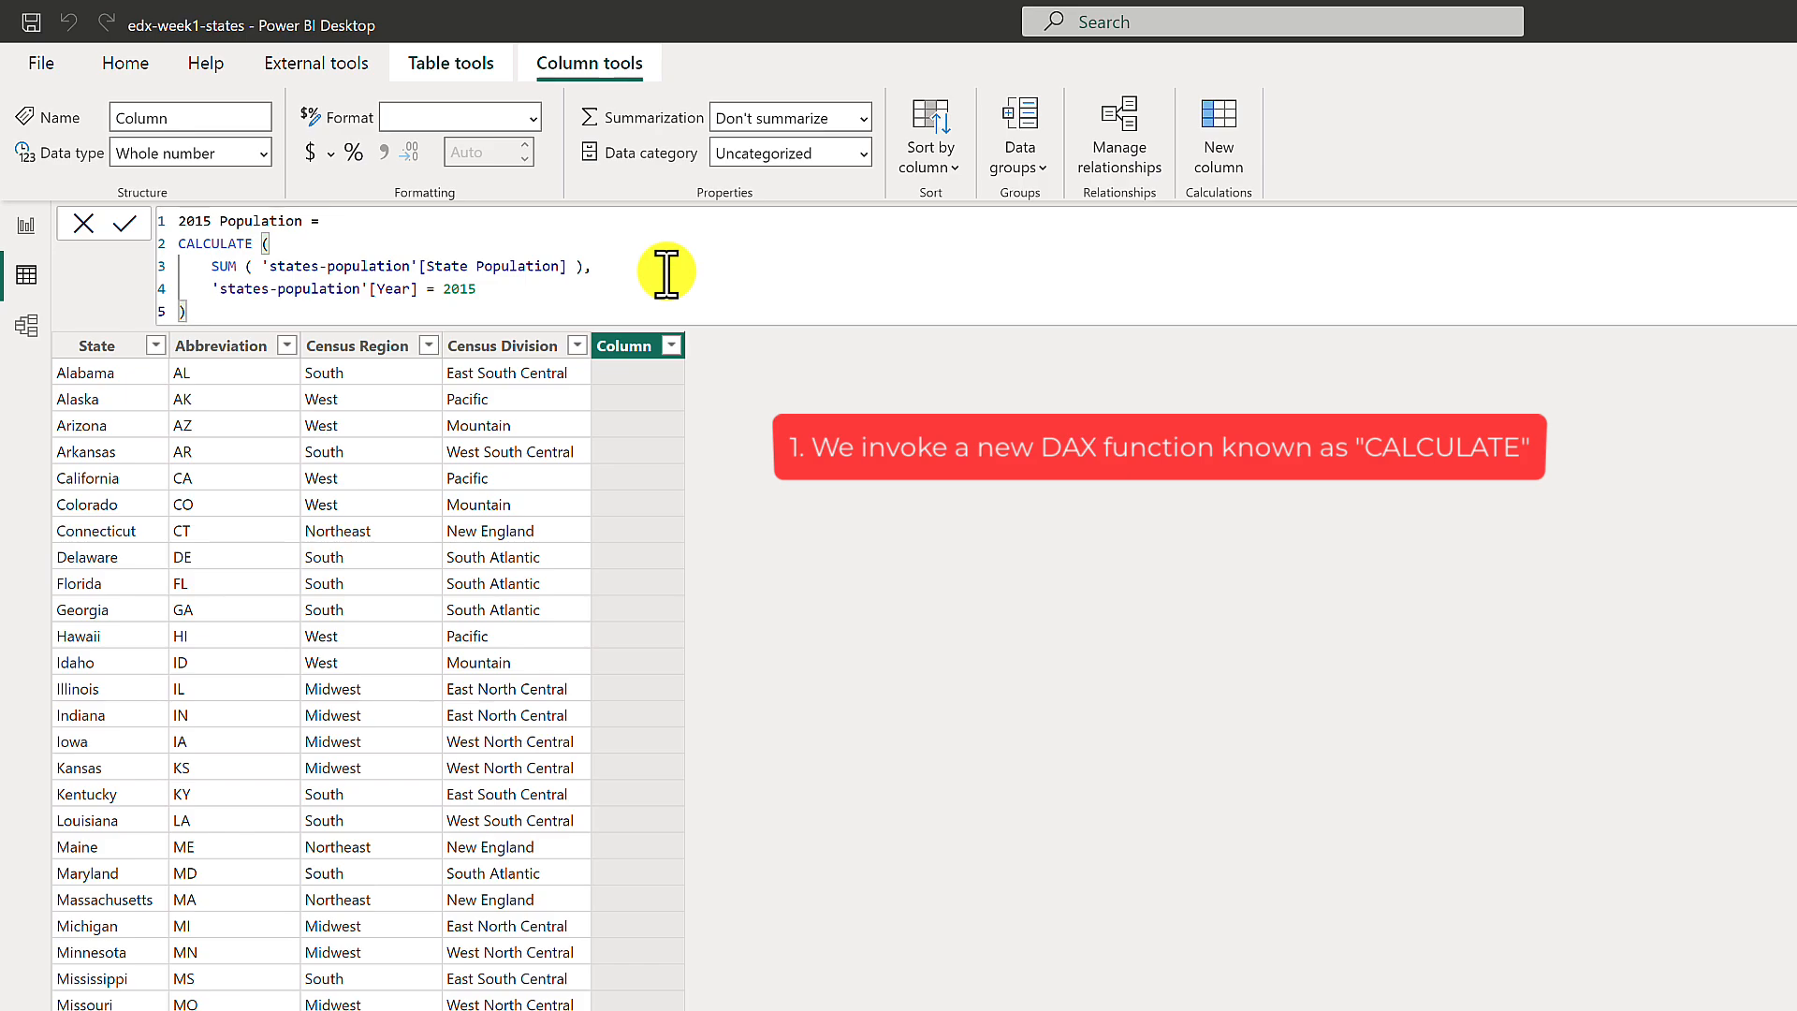
click(667, 273)
click(658, 292)
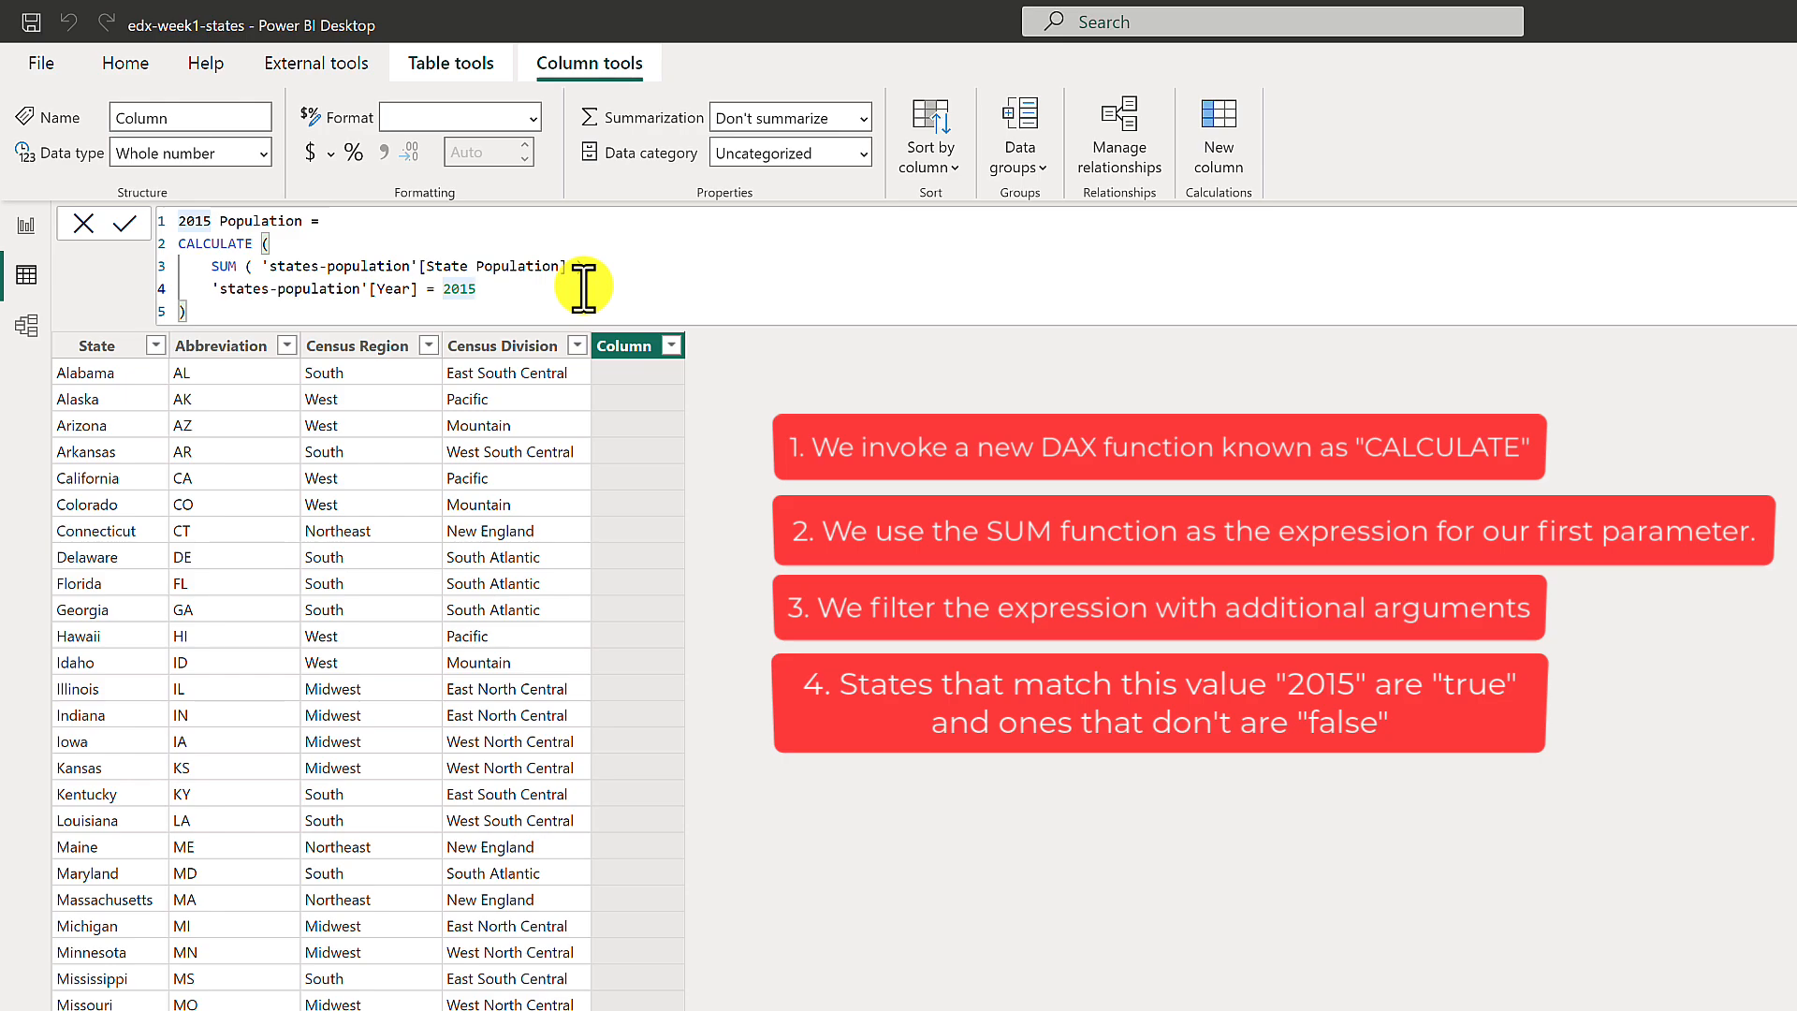
click(132, 224)
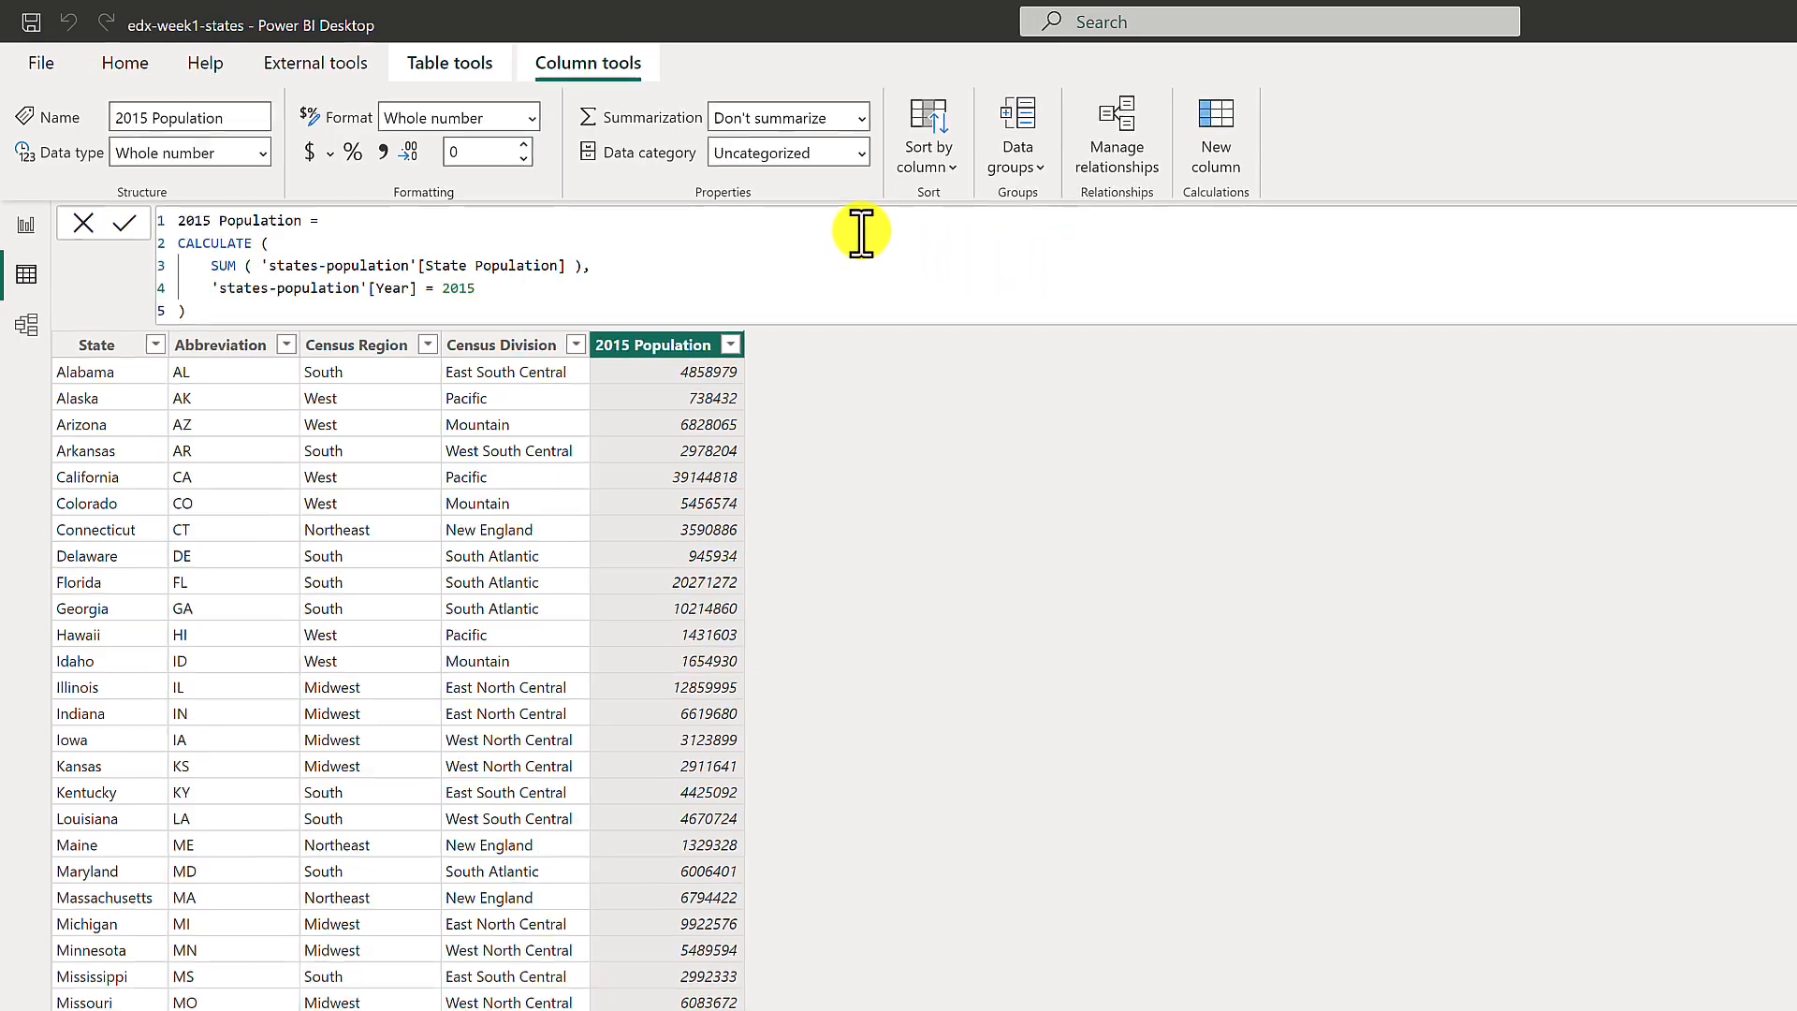
In Report view, narrow the States map and the census region bar chart to the same reduced width.
click(26, 224)
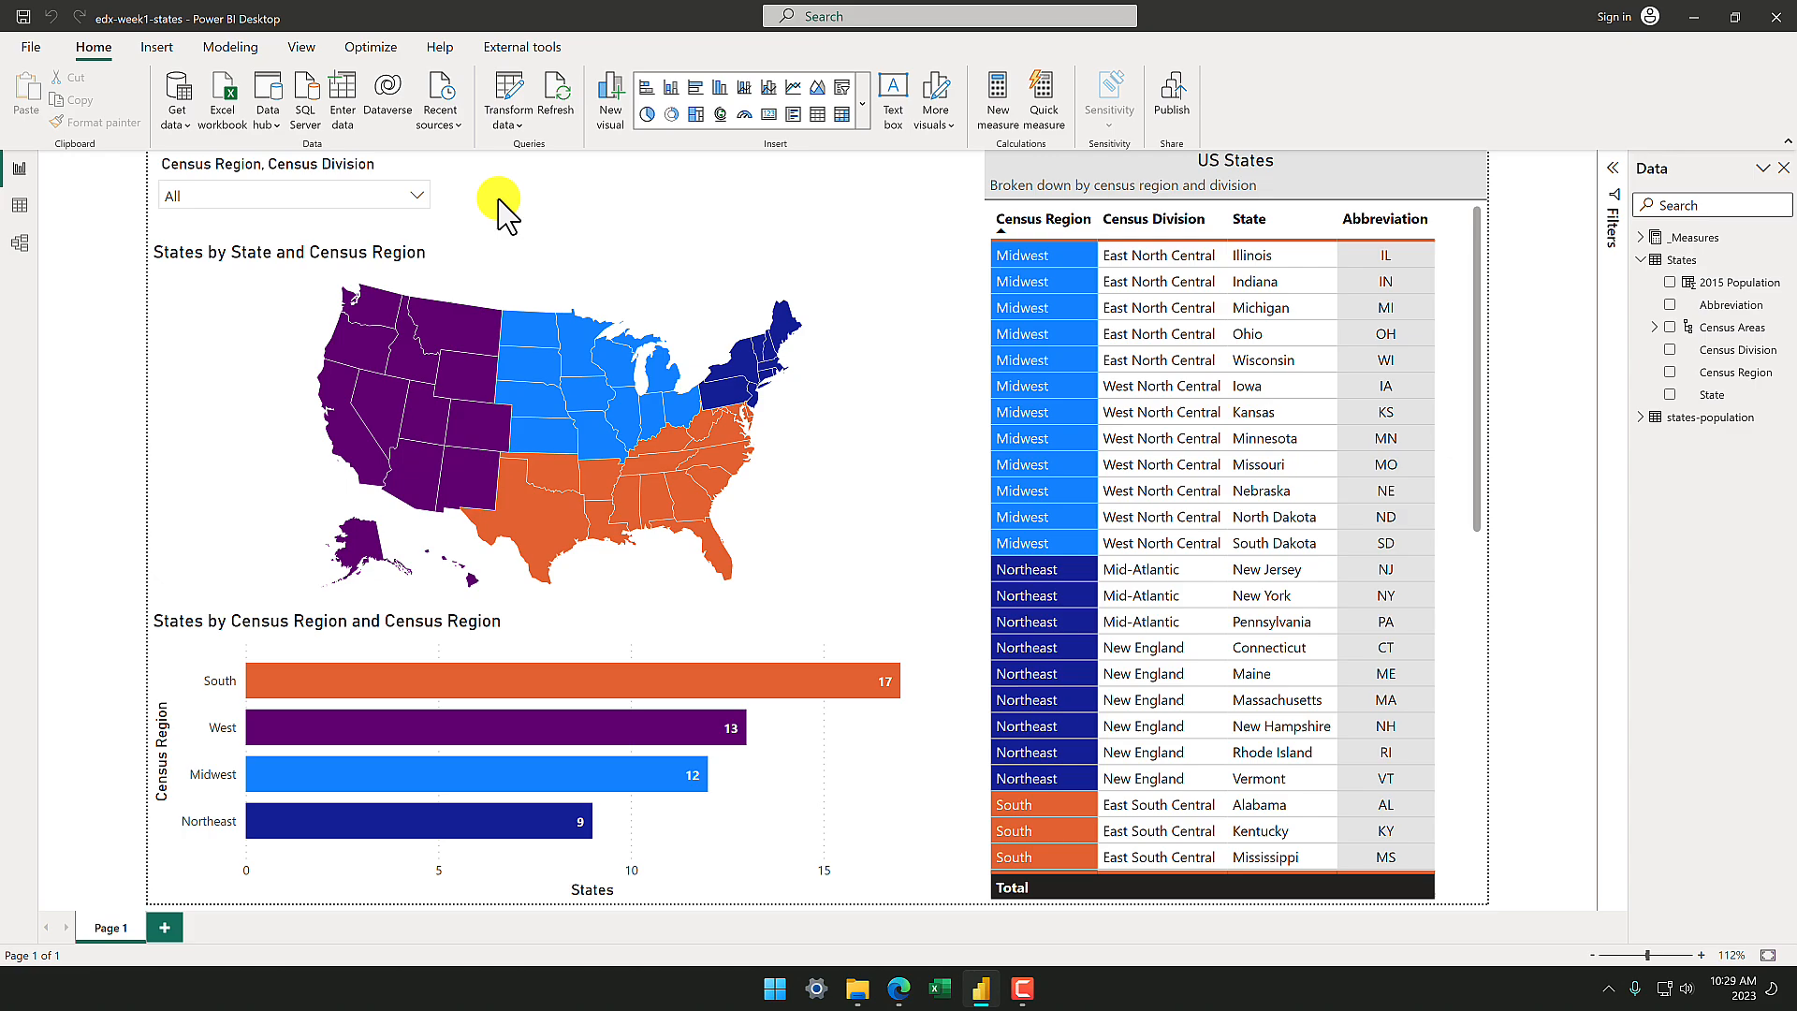
click(606, 262)
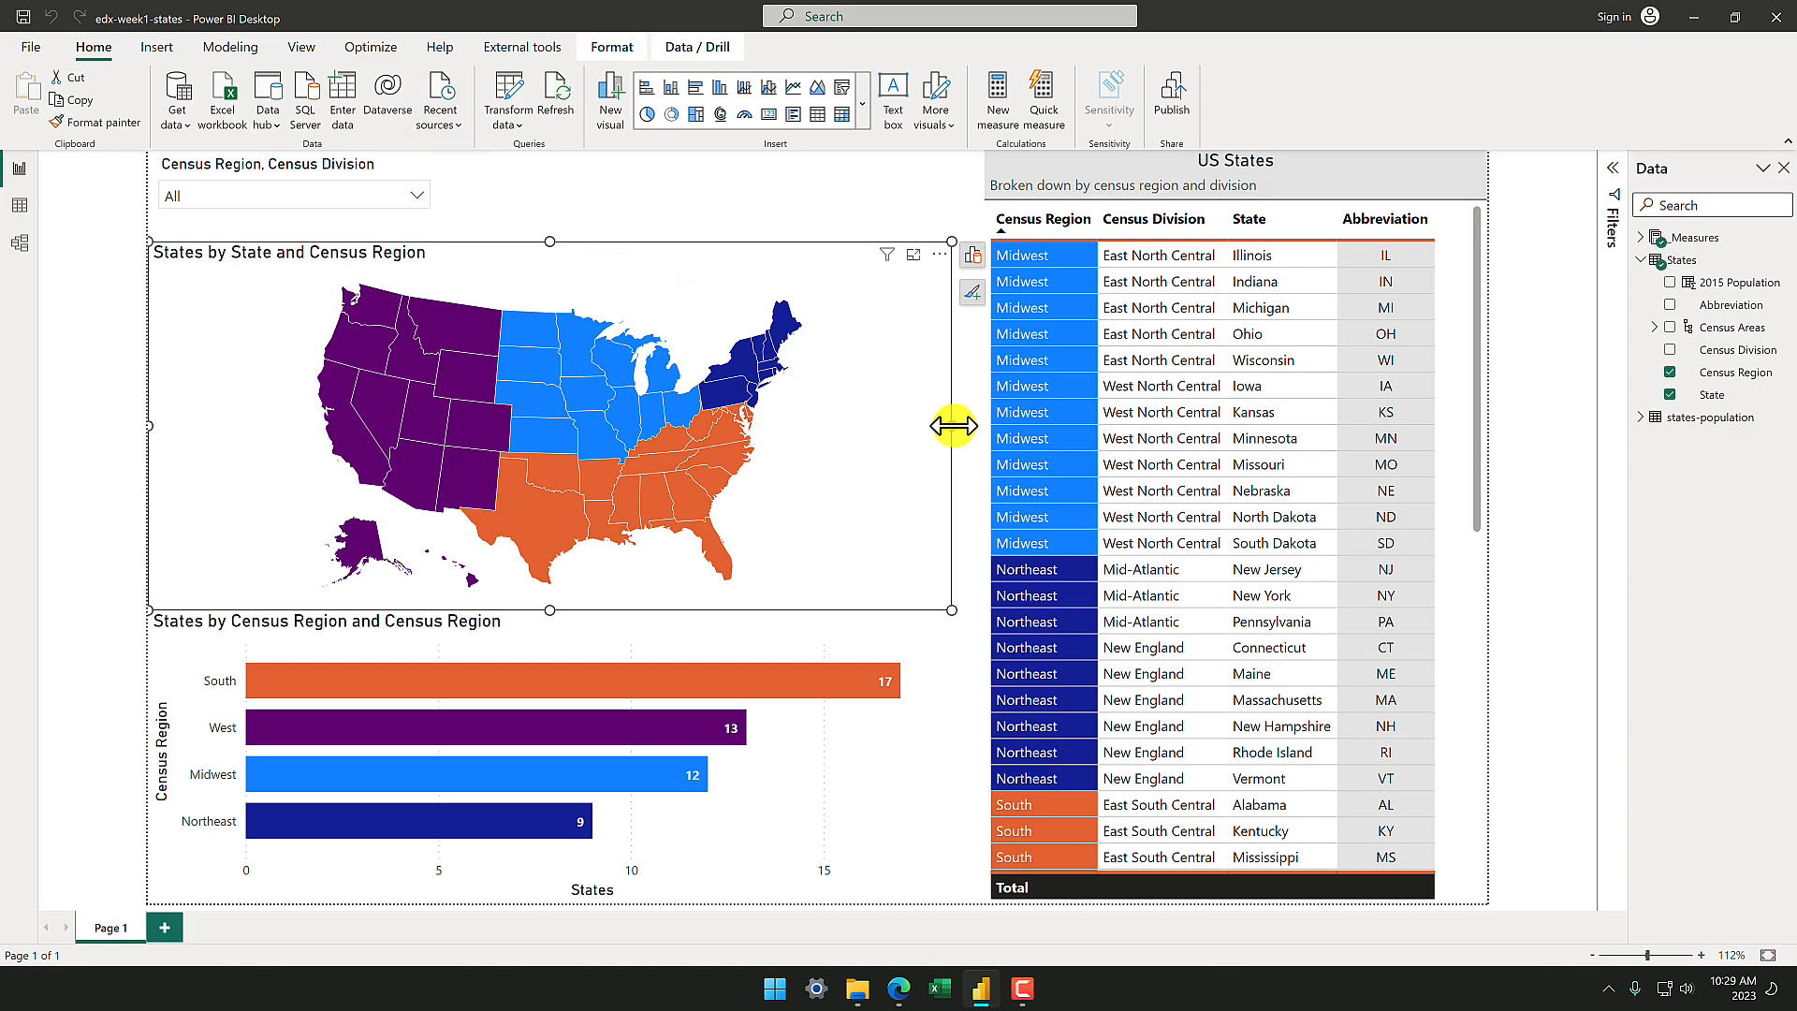
drag(952, 426, 678, 440)
click(747, 621)
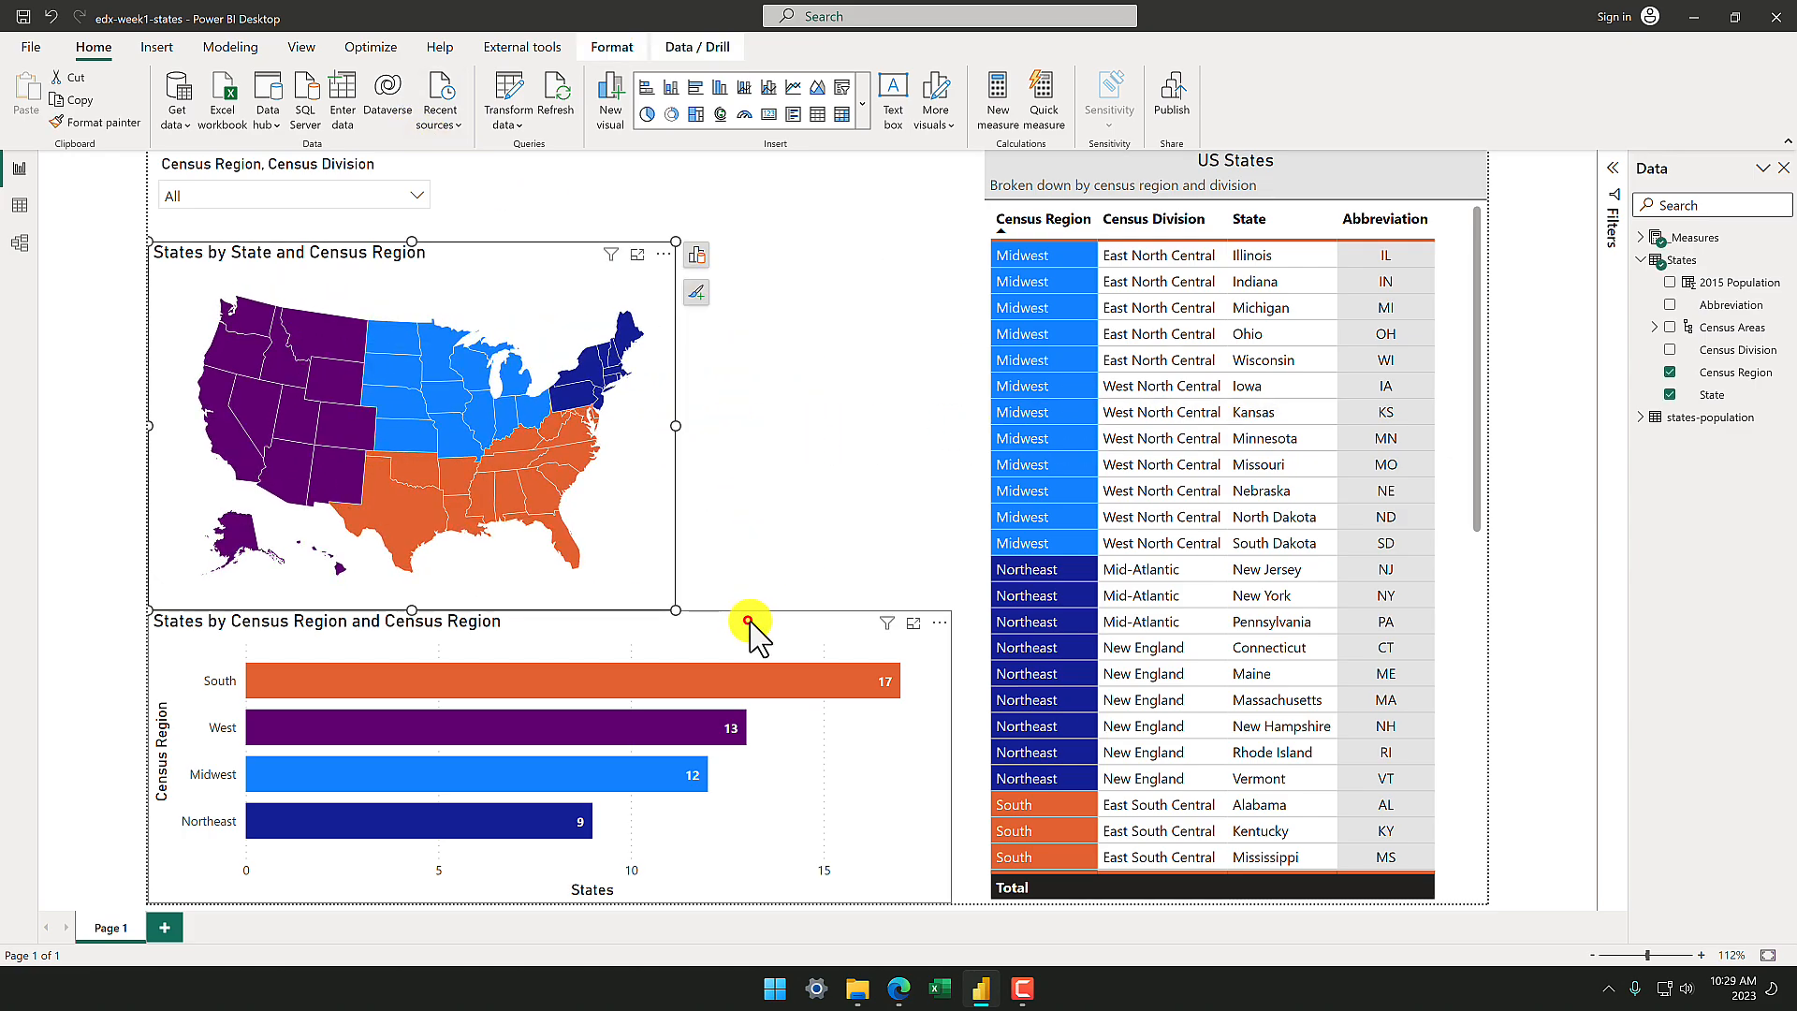
drag(952, 753, 676, 754)
Widen the US States table toward the narrowed charts and add the 2015 Population column to it.
click(1444, 225)
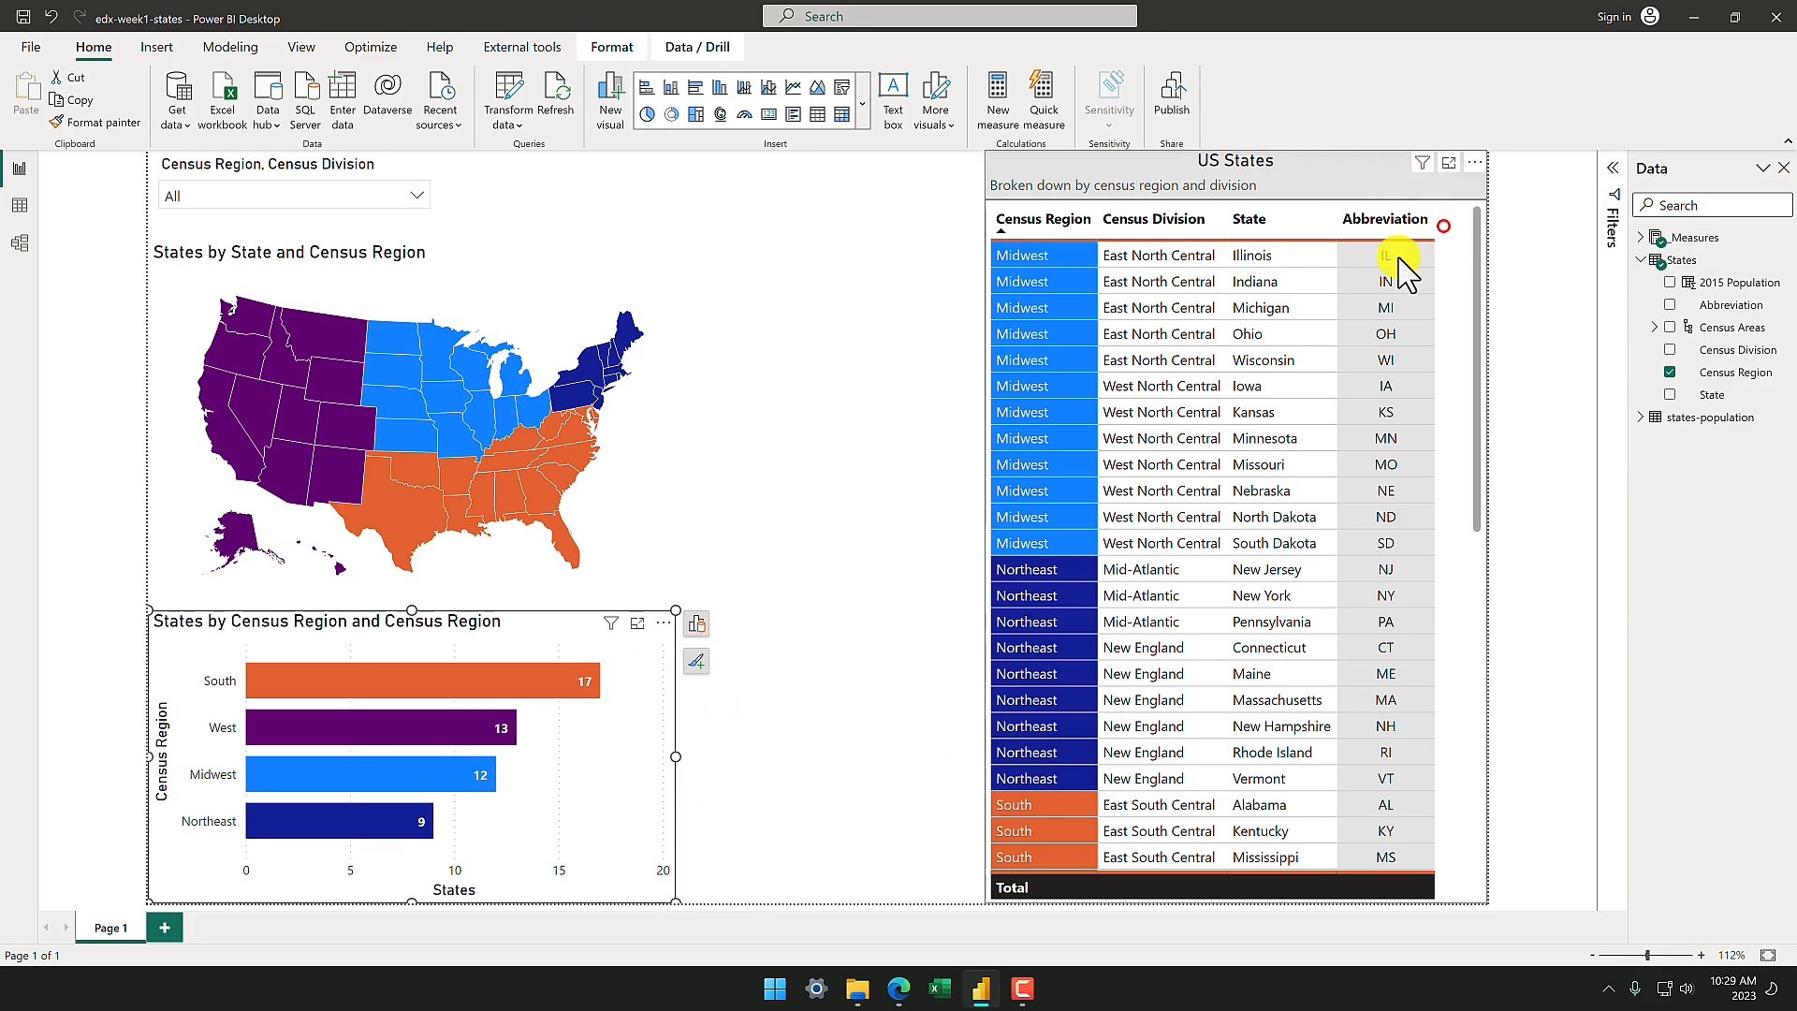
drag(981, 526, 733, 541)
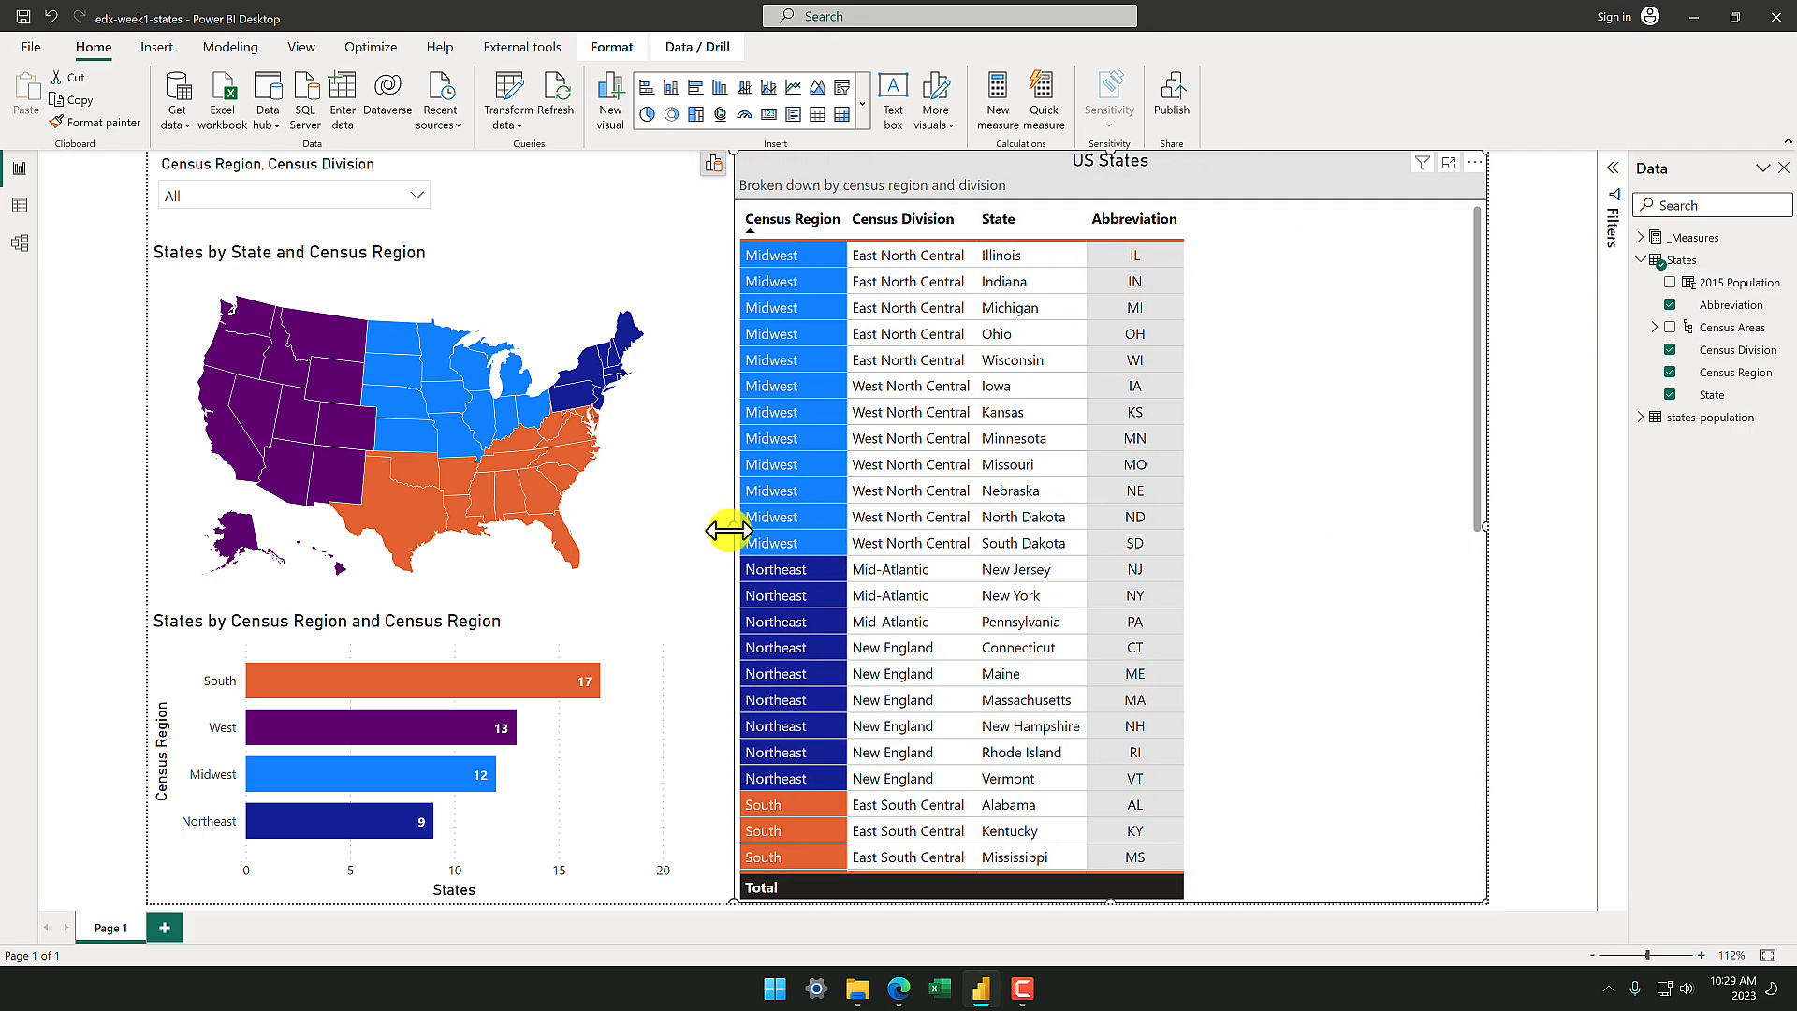
click(1669, 282)
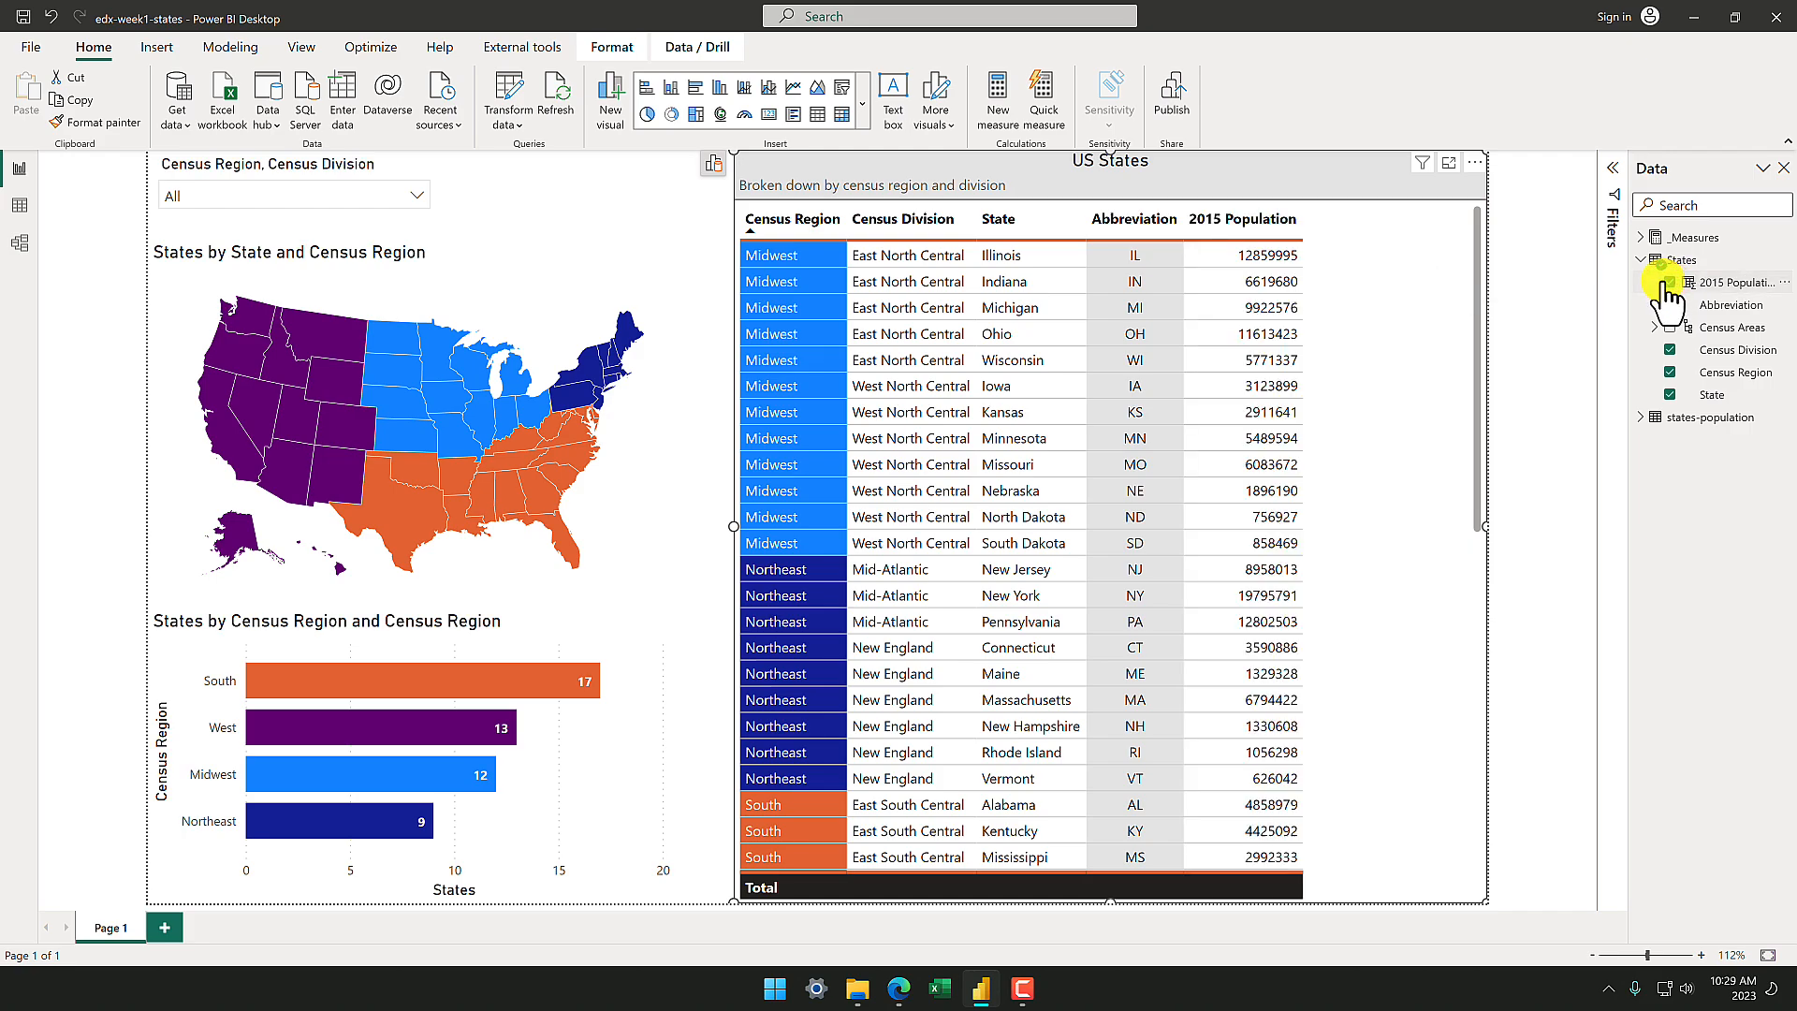
Sort the US States table by 2015 Population in descending order and review the rows through to the last state.
click(1249, 214)
click(1248, 218)
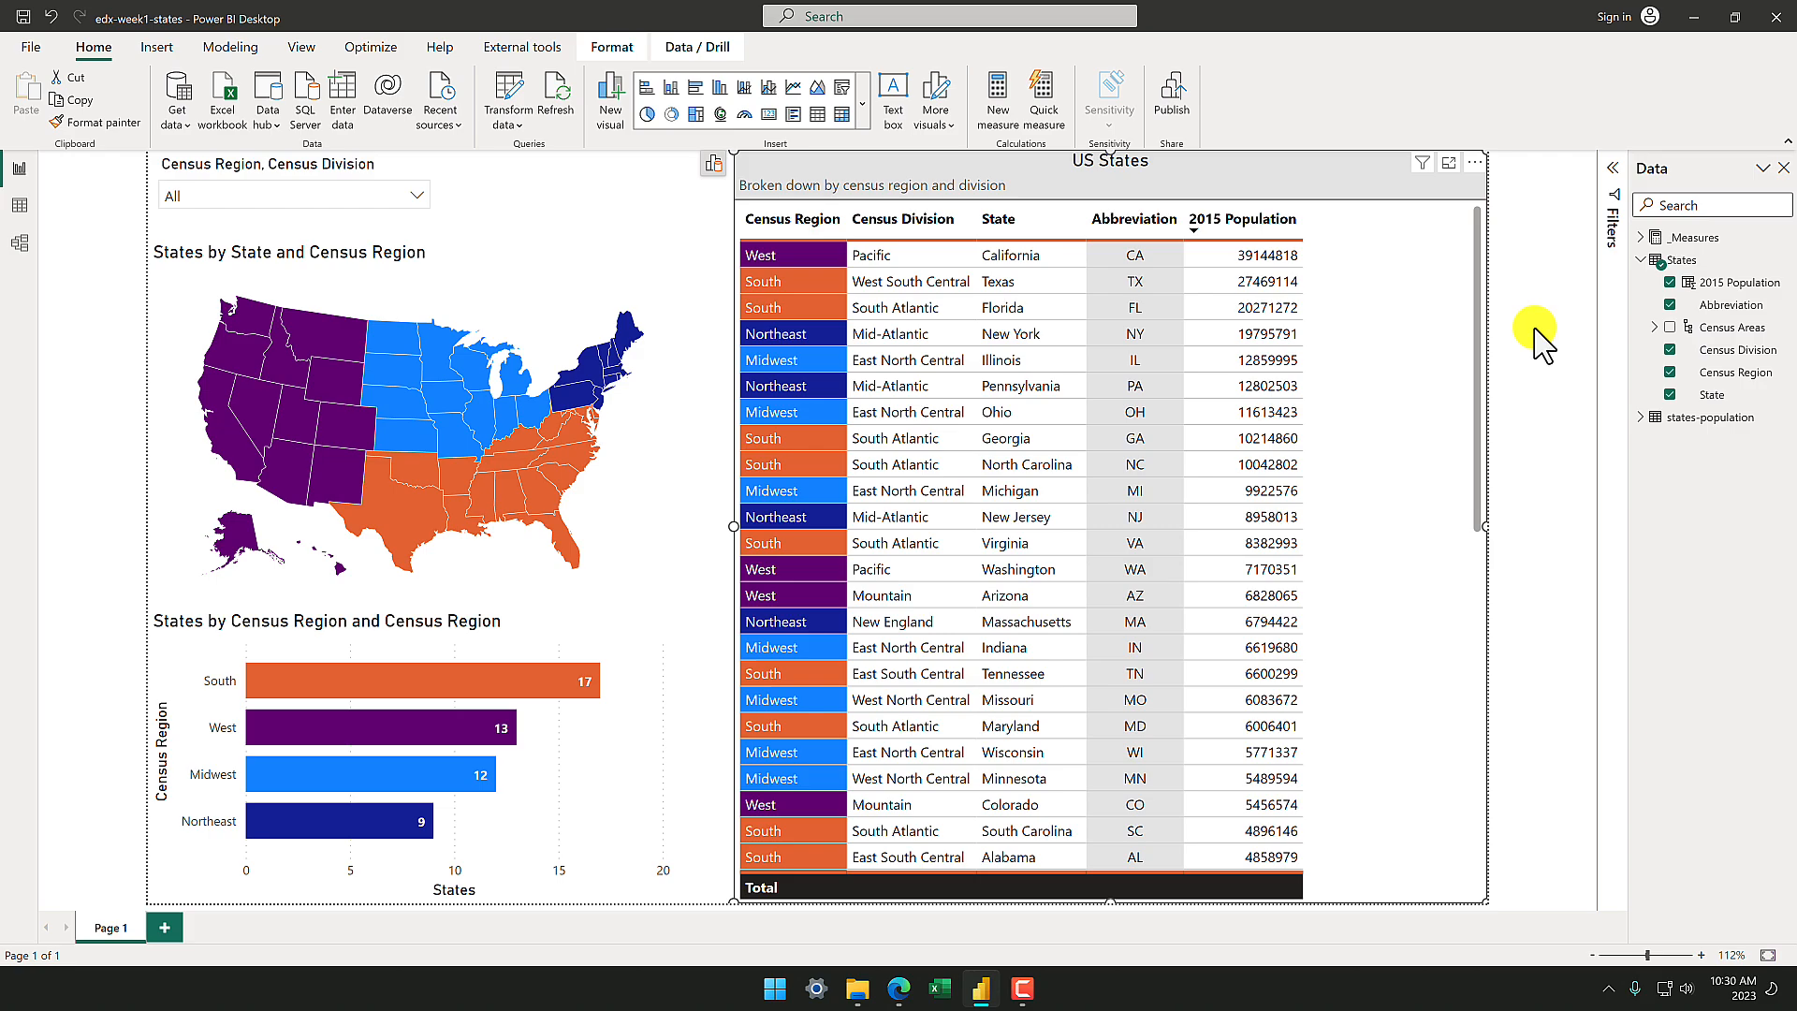
scroll(1386, 604, down, 5)
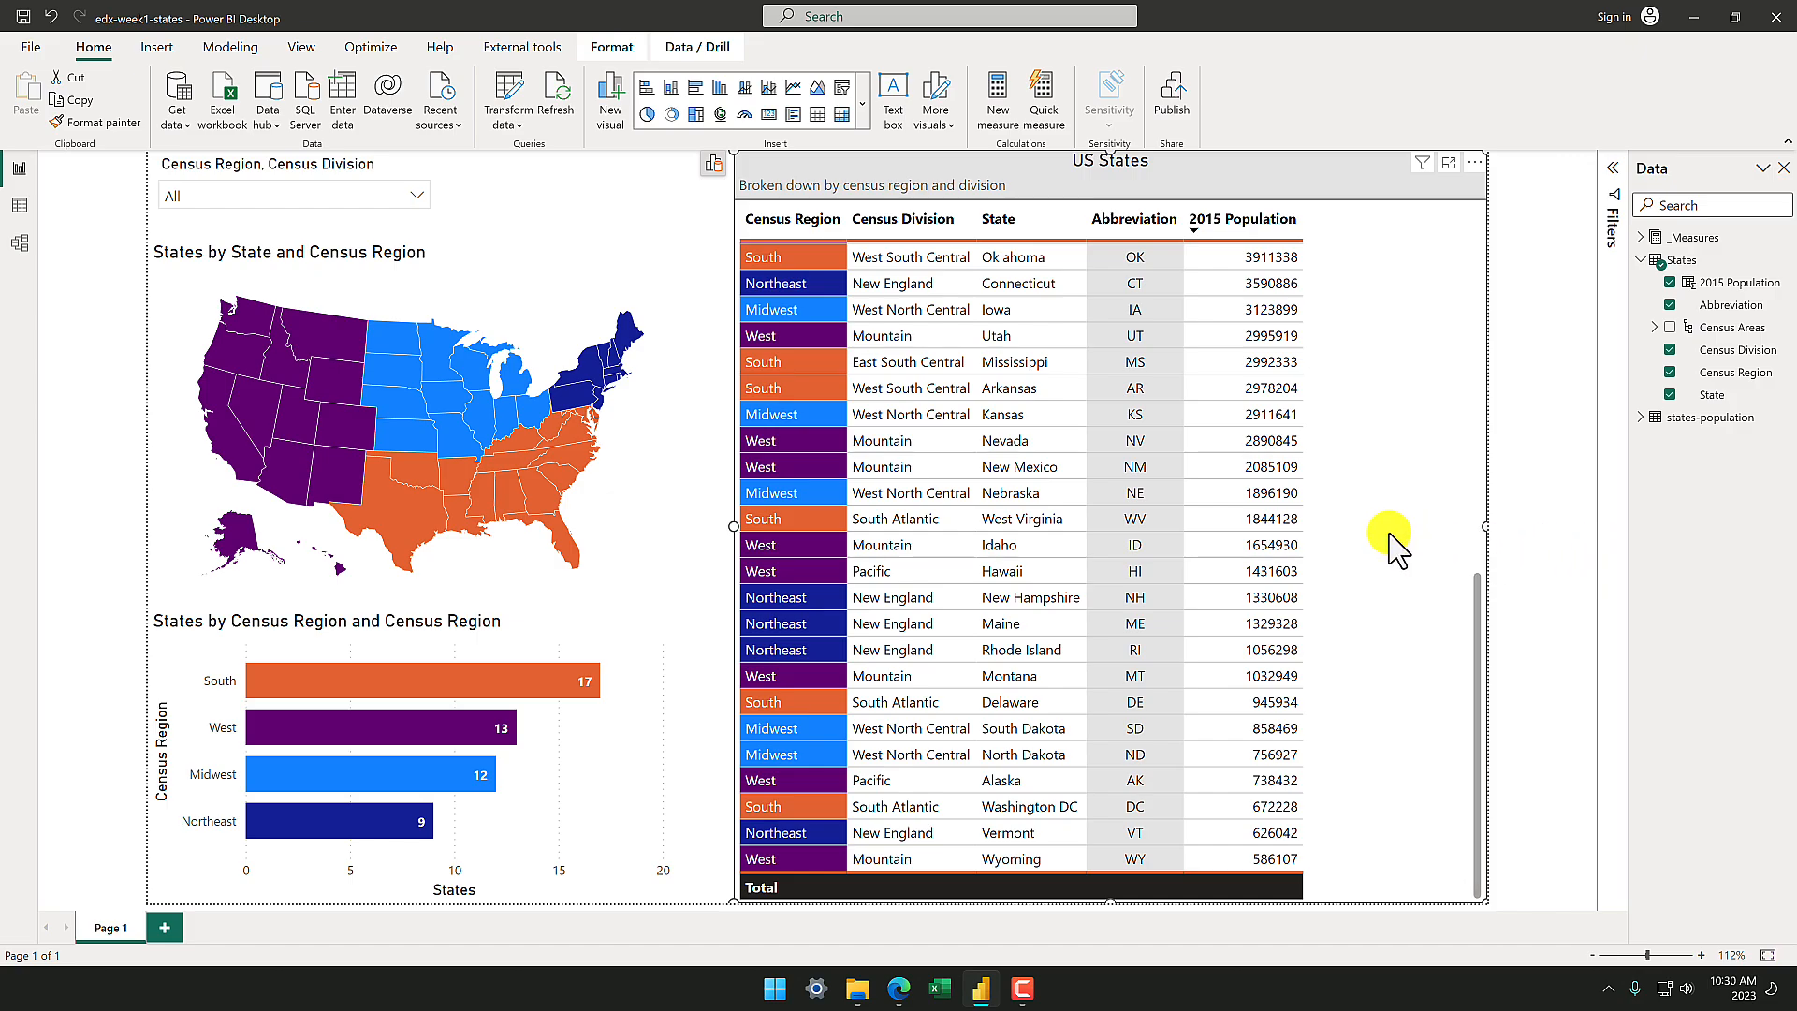
scroll(1388, 542, up, 10)
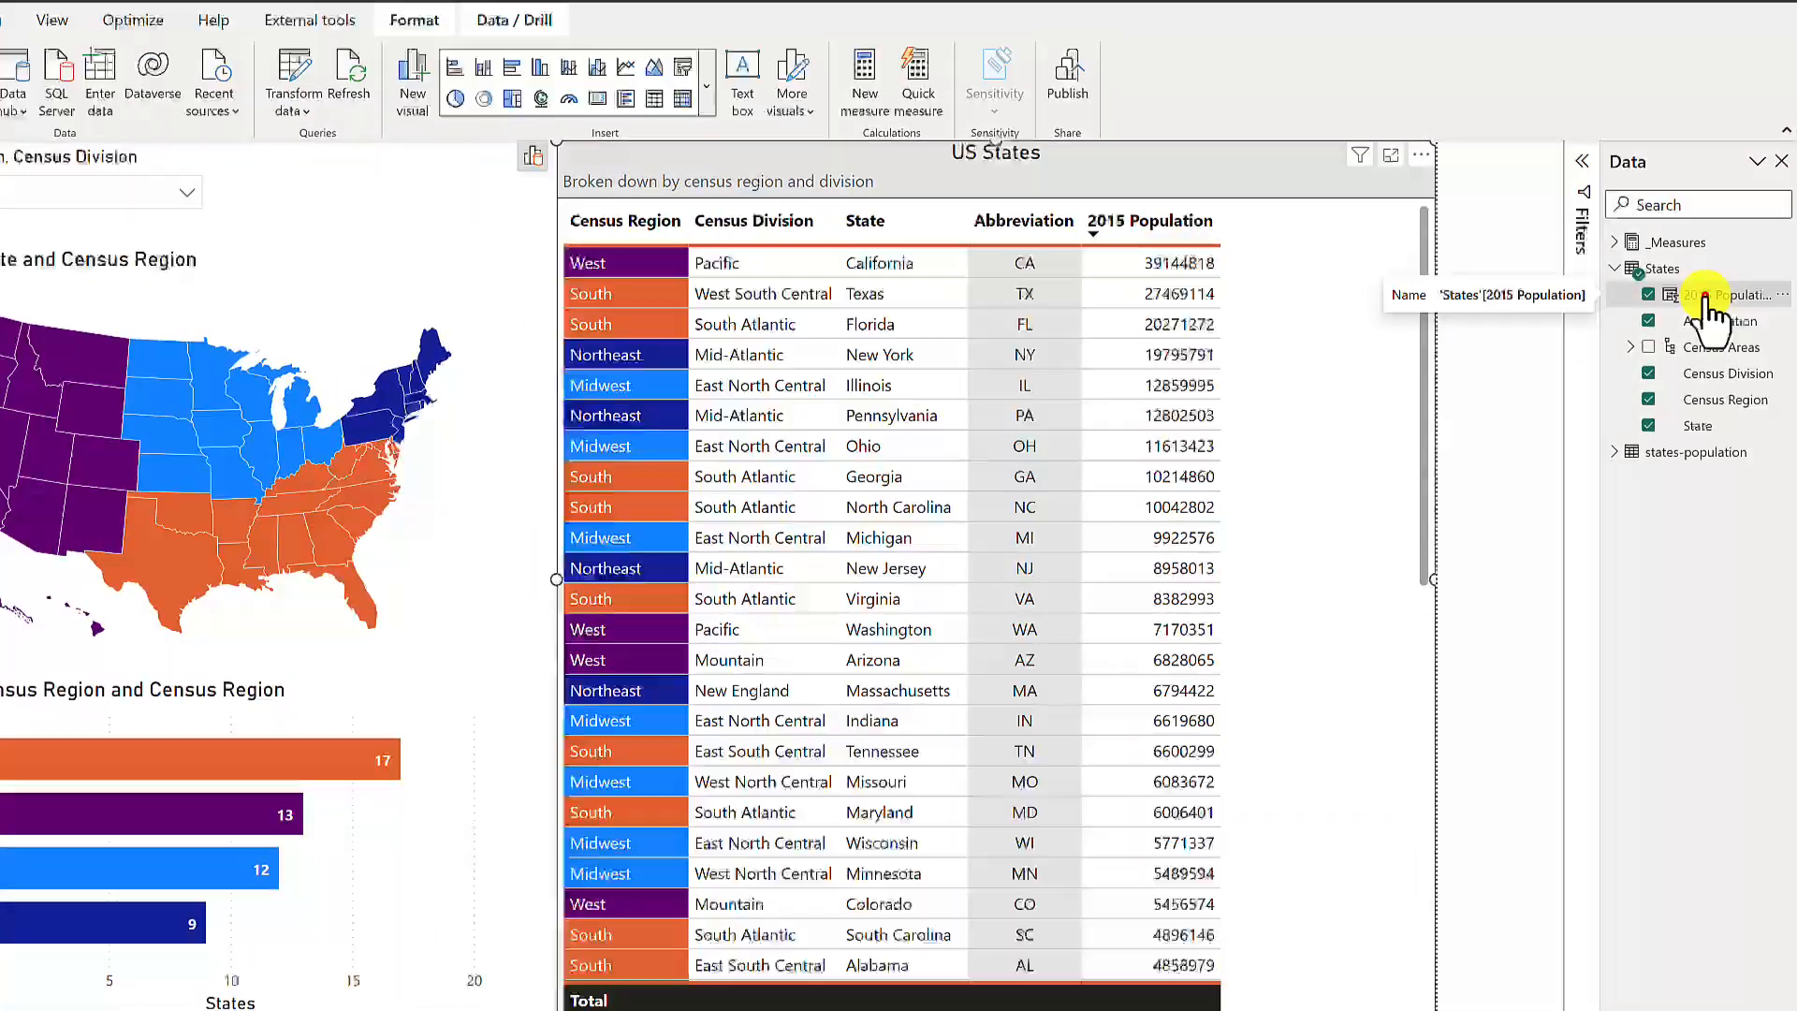
Format the 2015 Population column with commas as the thousands separator and close its formula editor.
click(1685, 319)
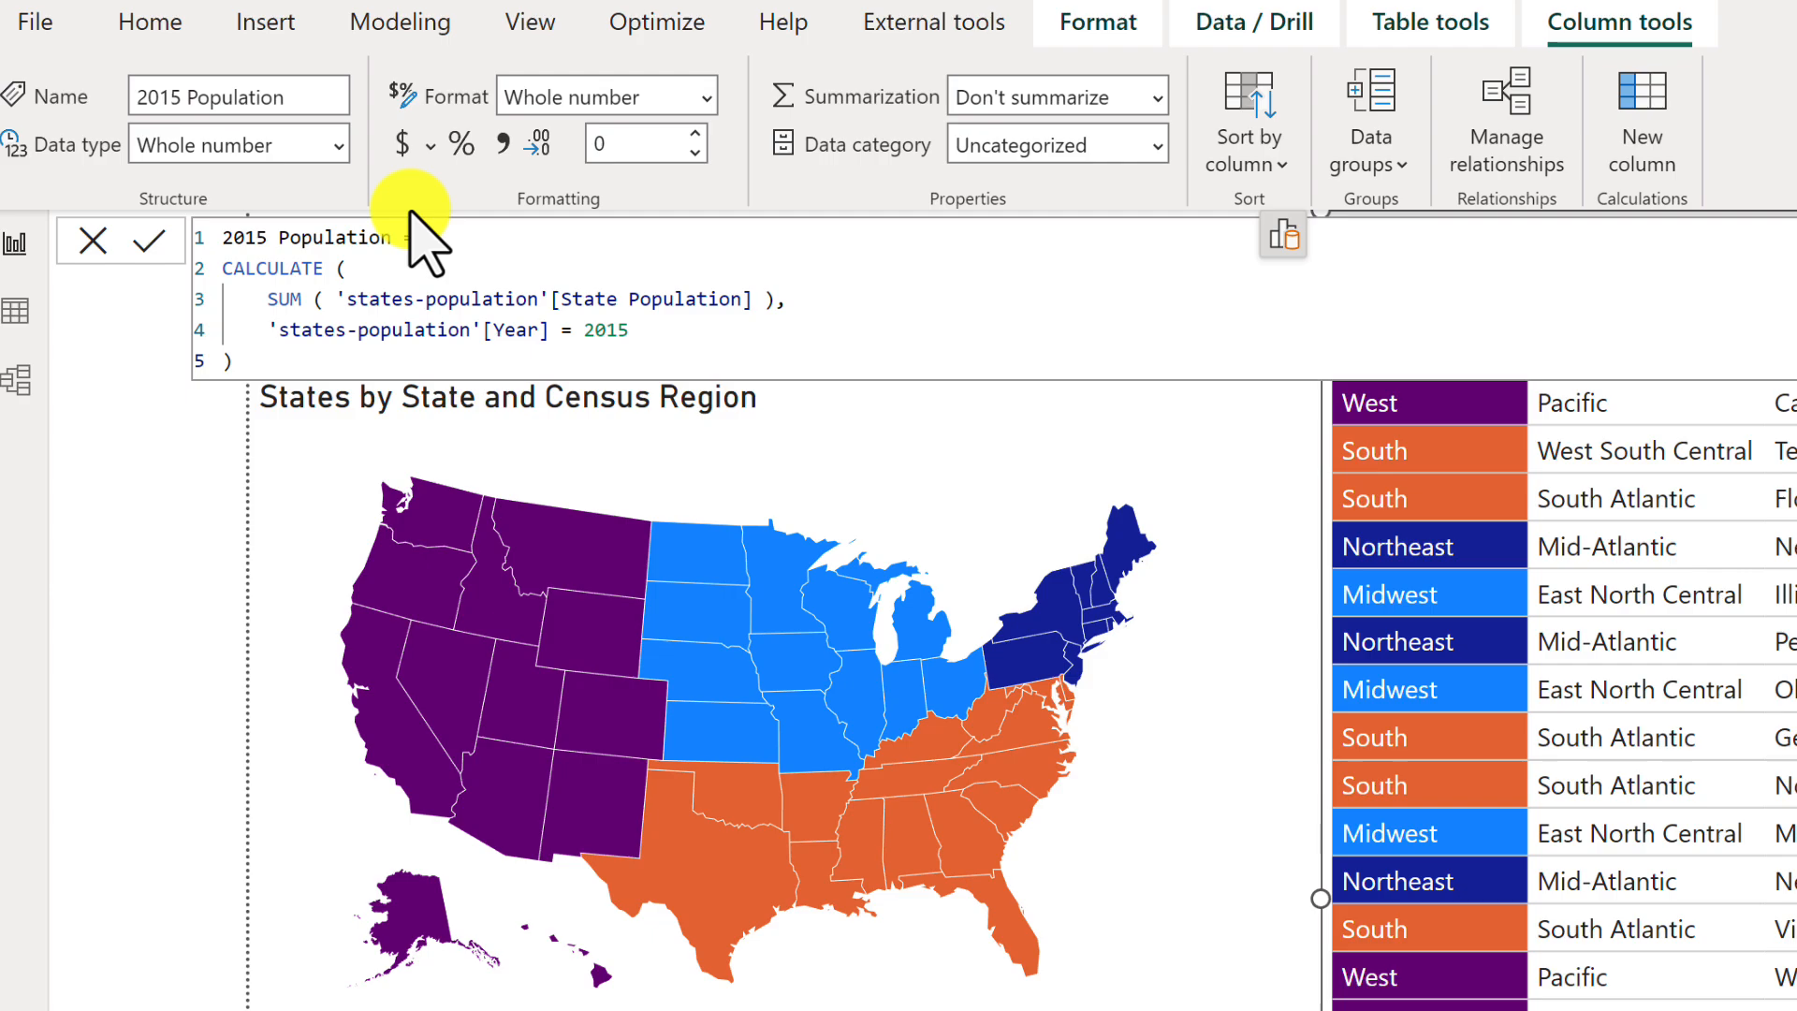
click(503, 140)
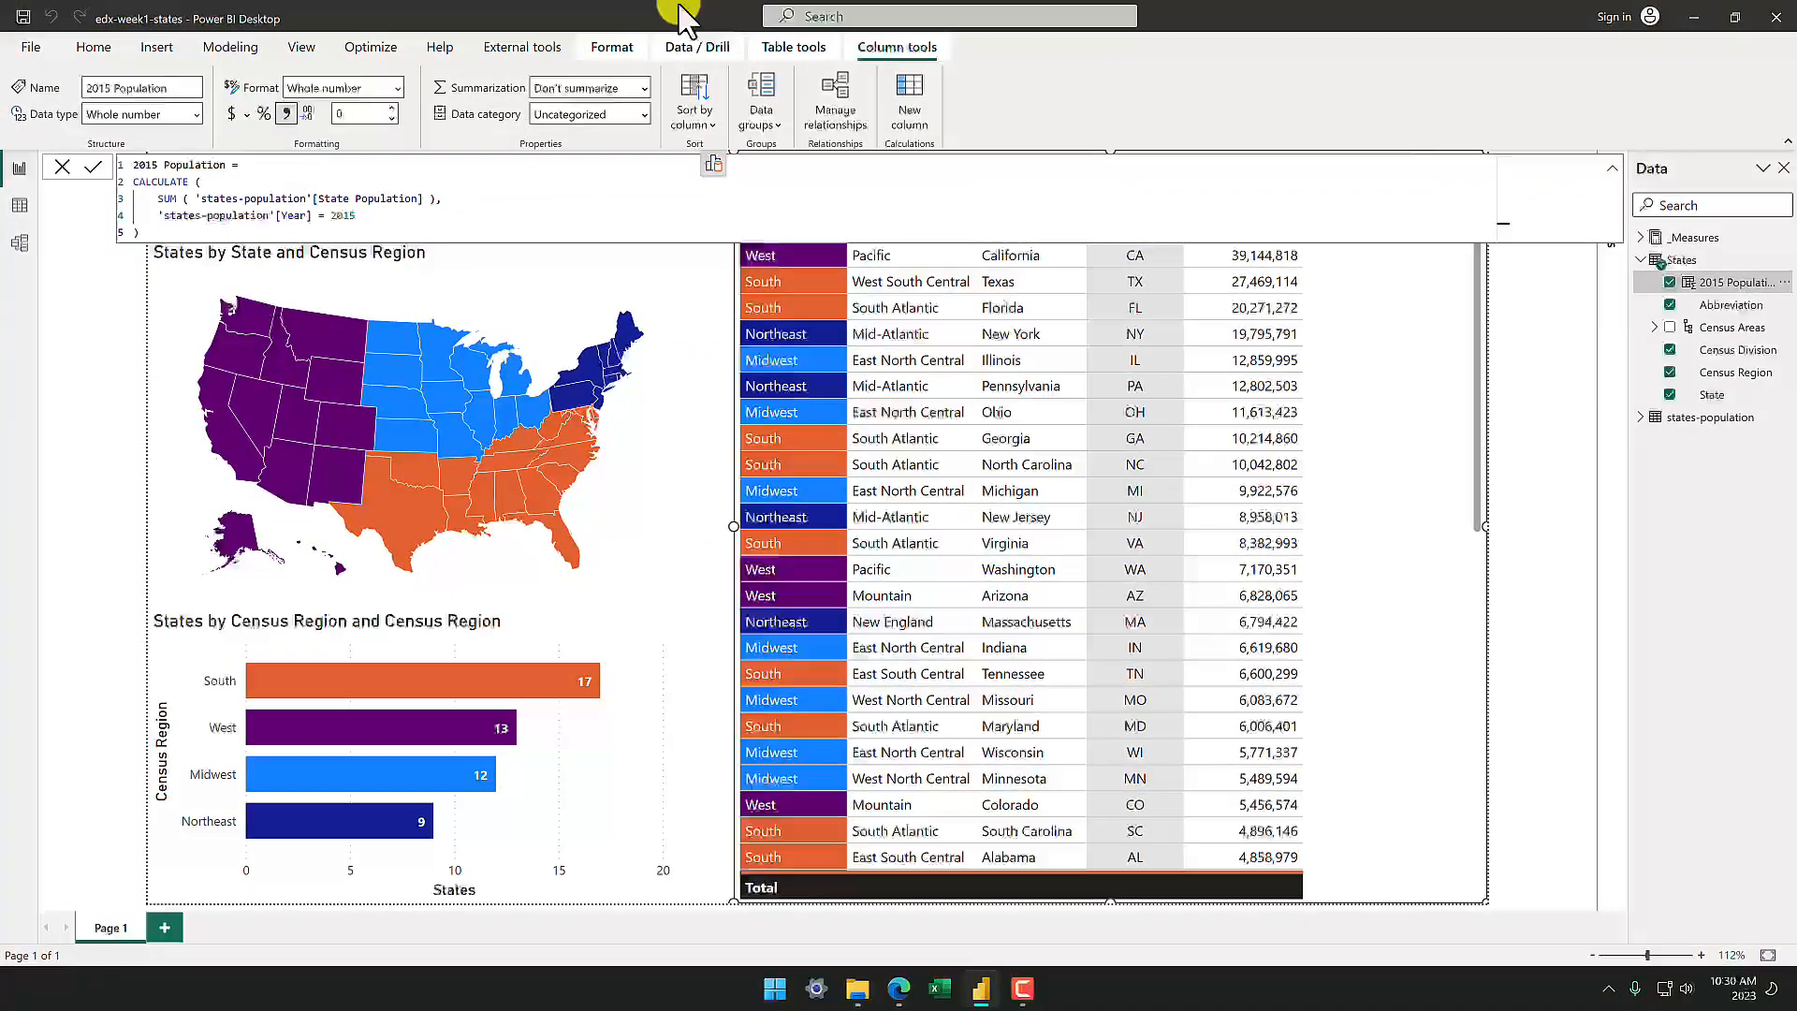
click(1546, 376)
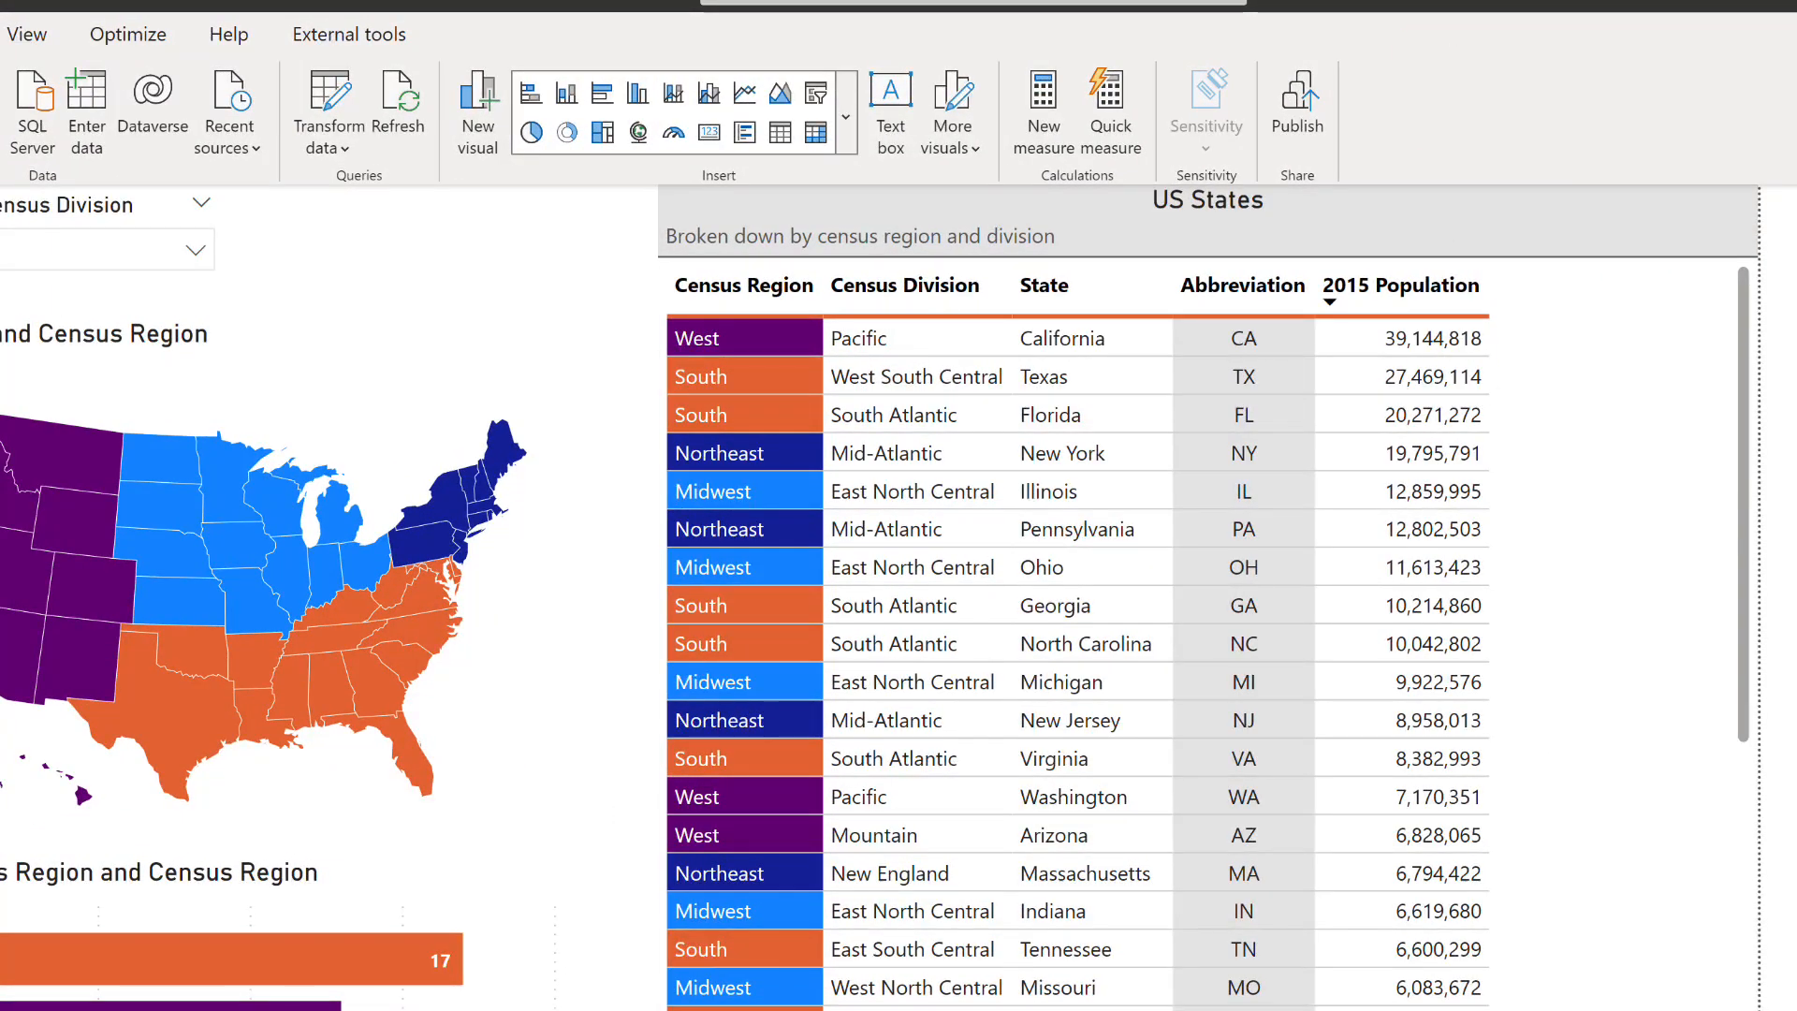
Set the 2015 Population column's aggregation to Sum in the US States table and sort the table by it in descending order.
click(1683, 1007)
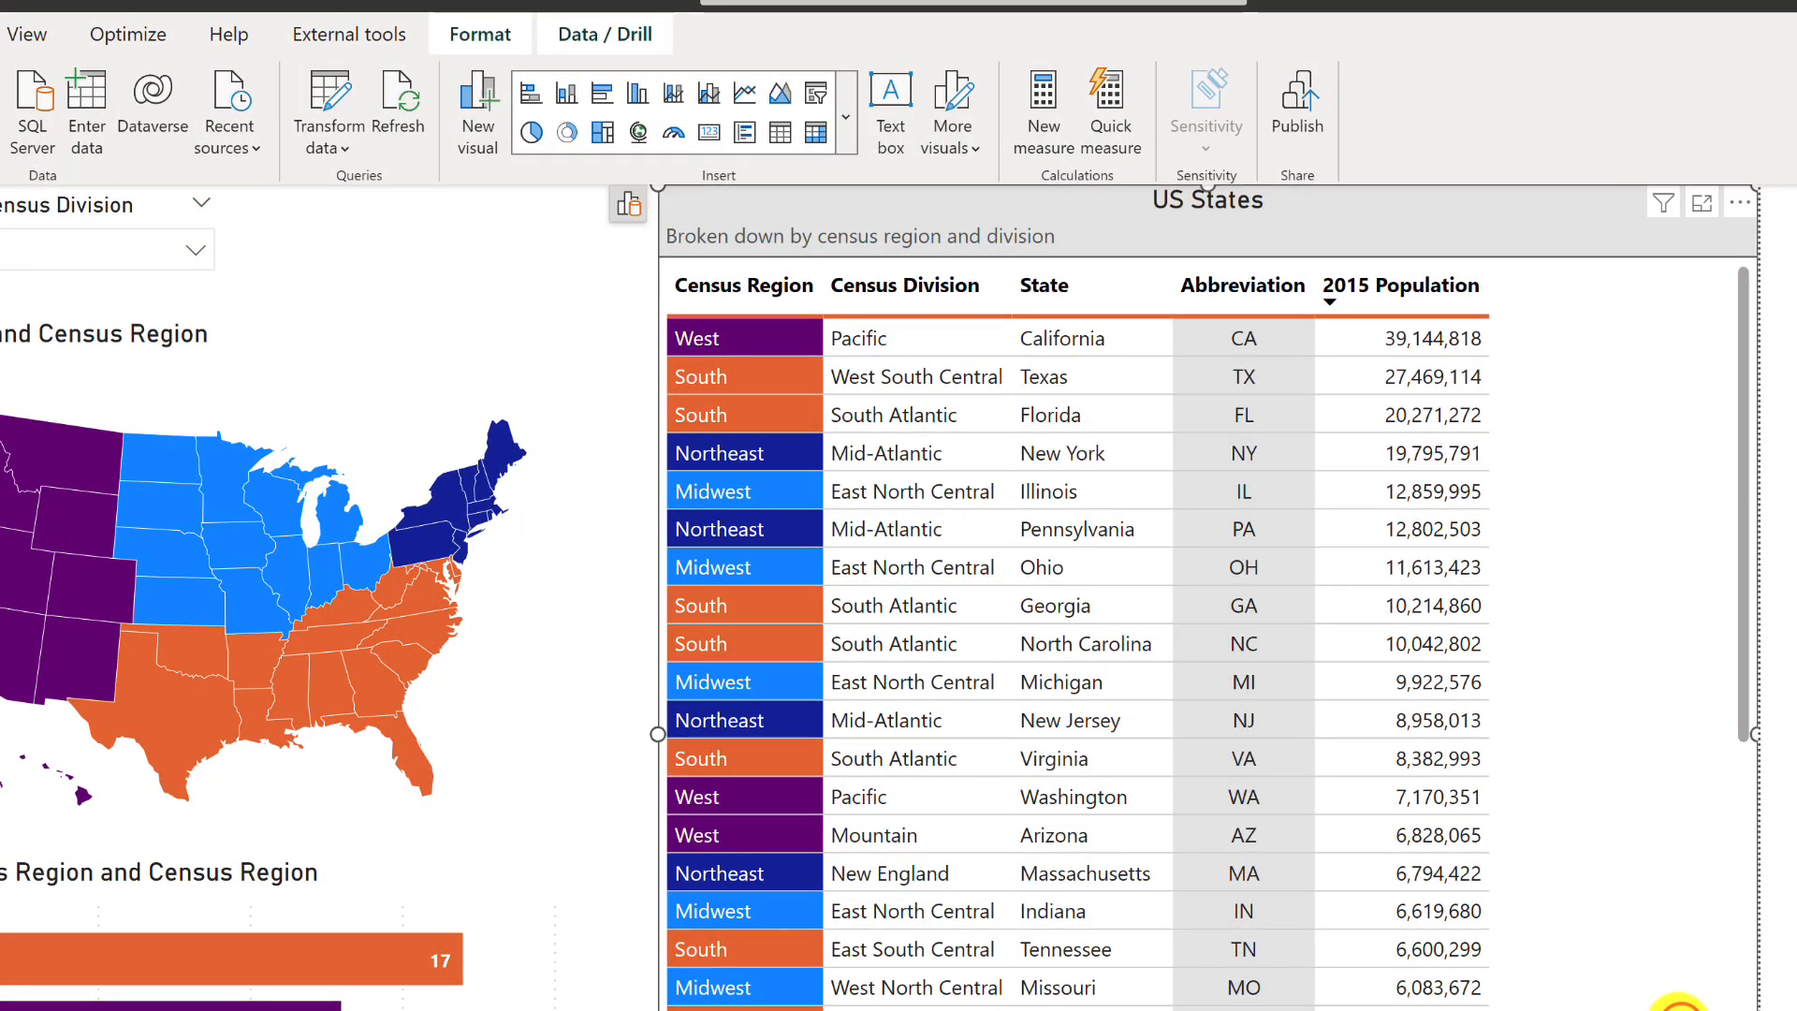
click(626, 207)
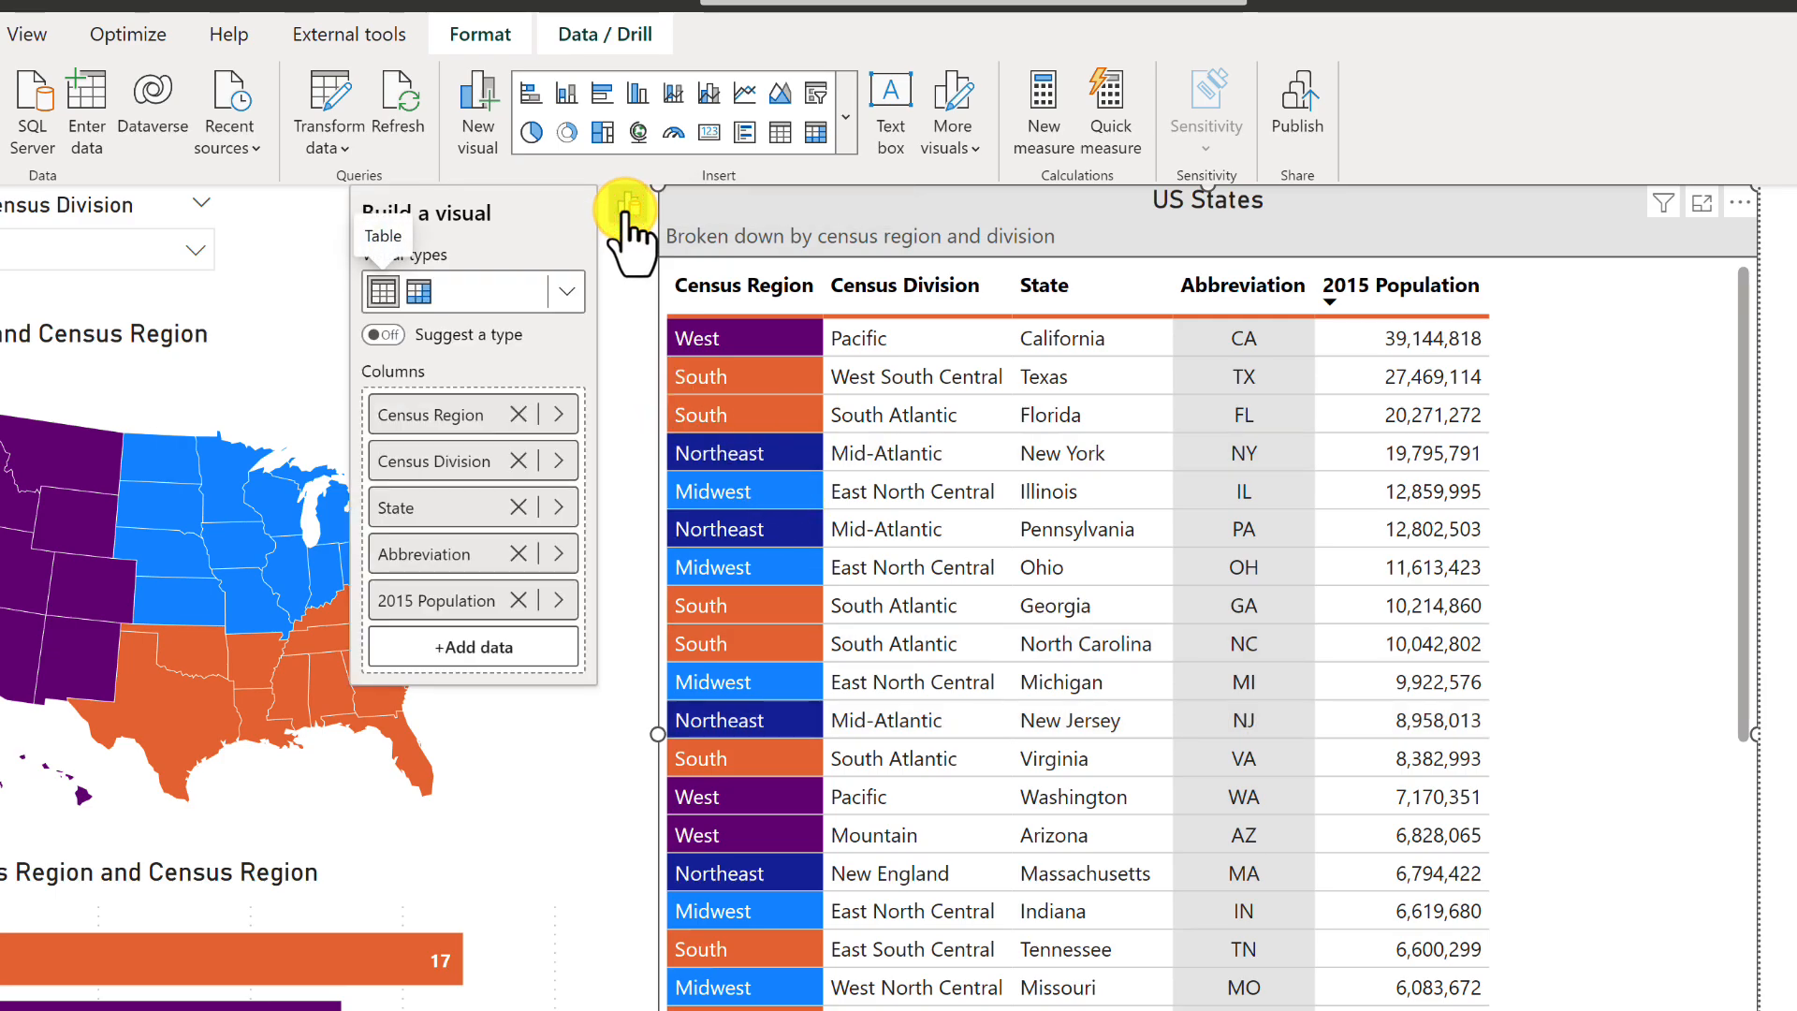
click(556, 600)
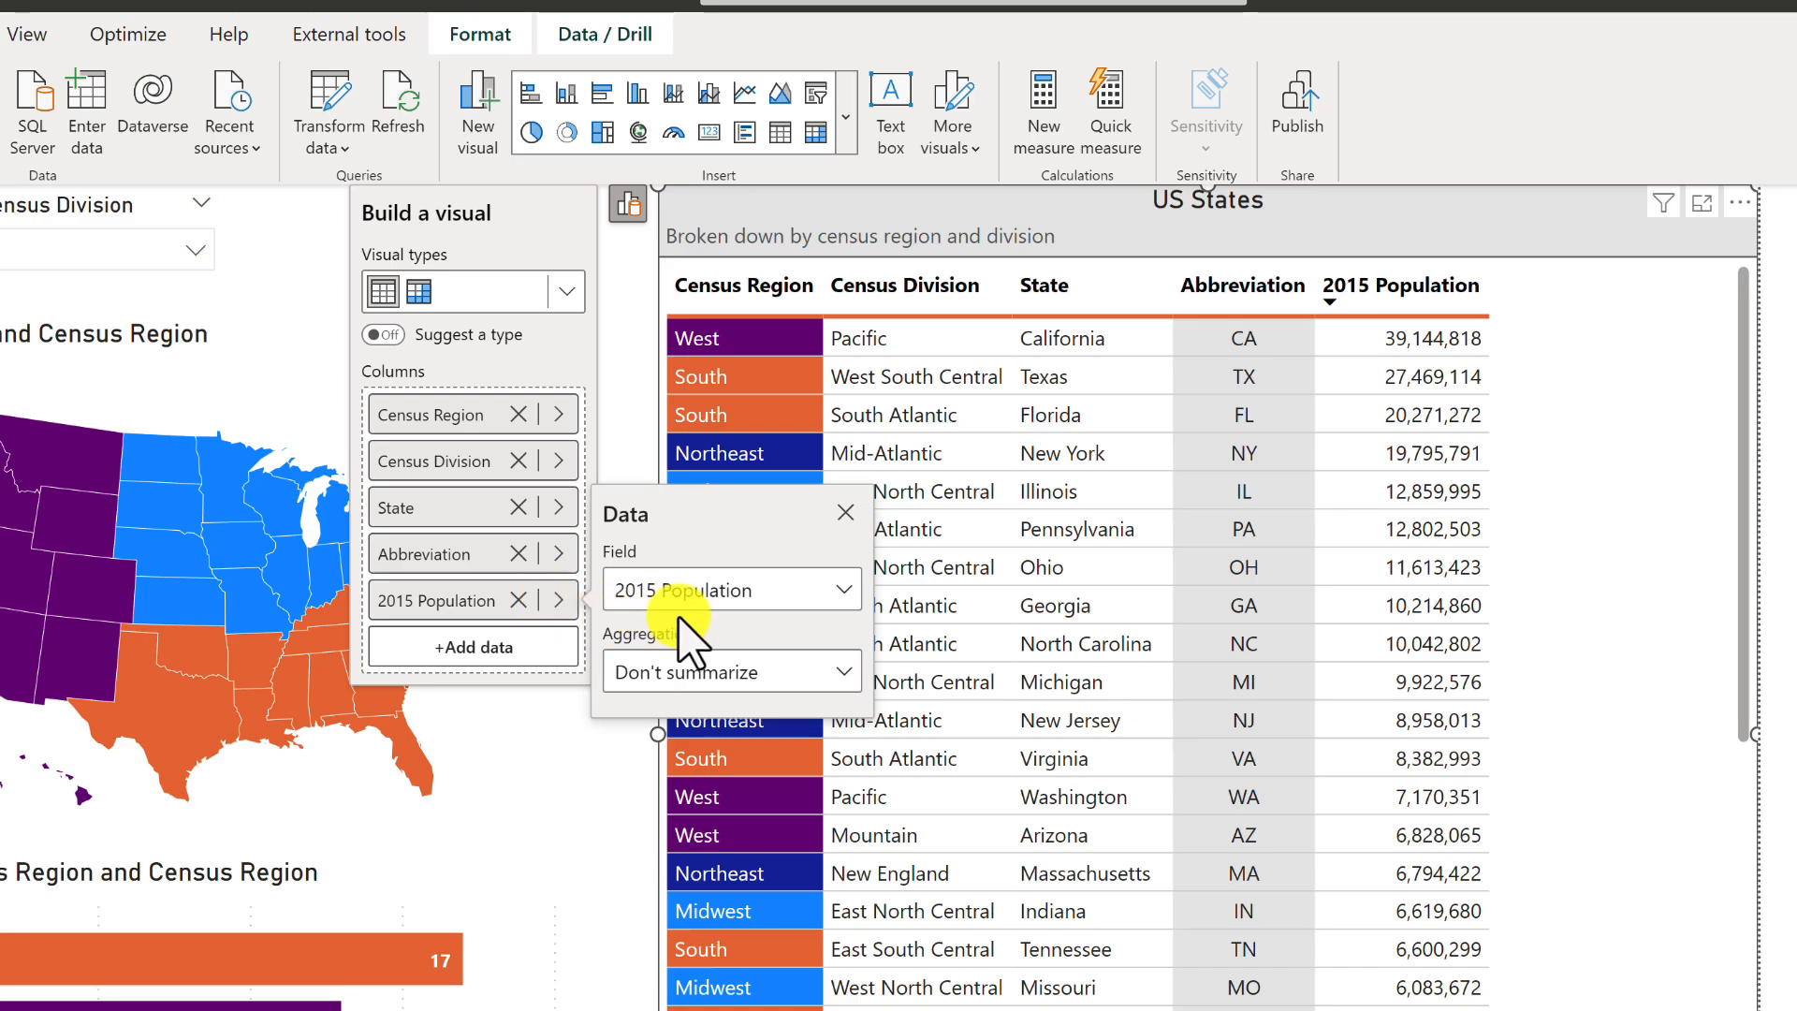
click(735, 593)
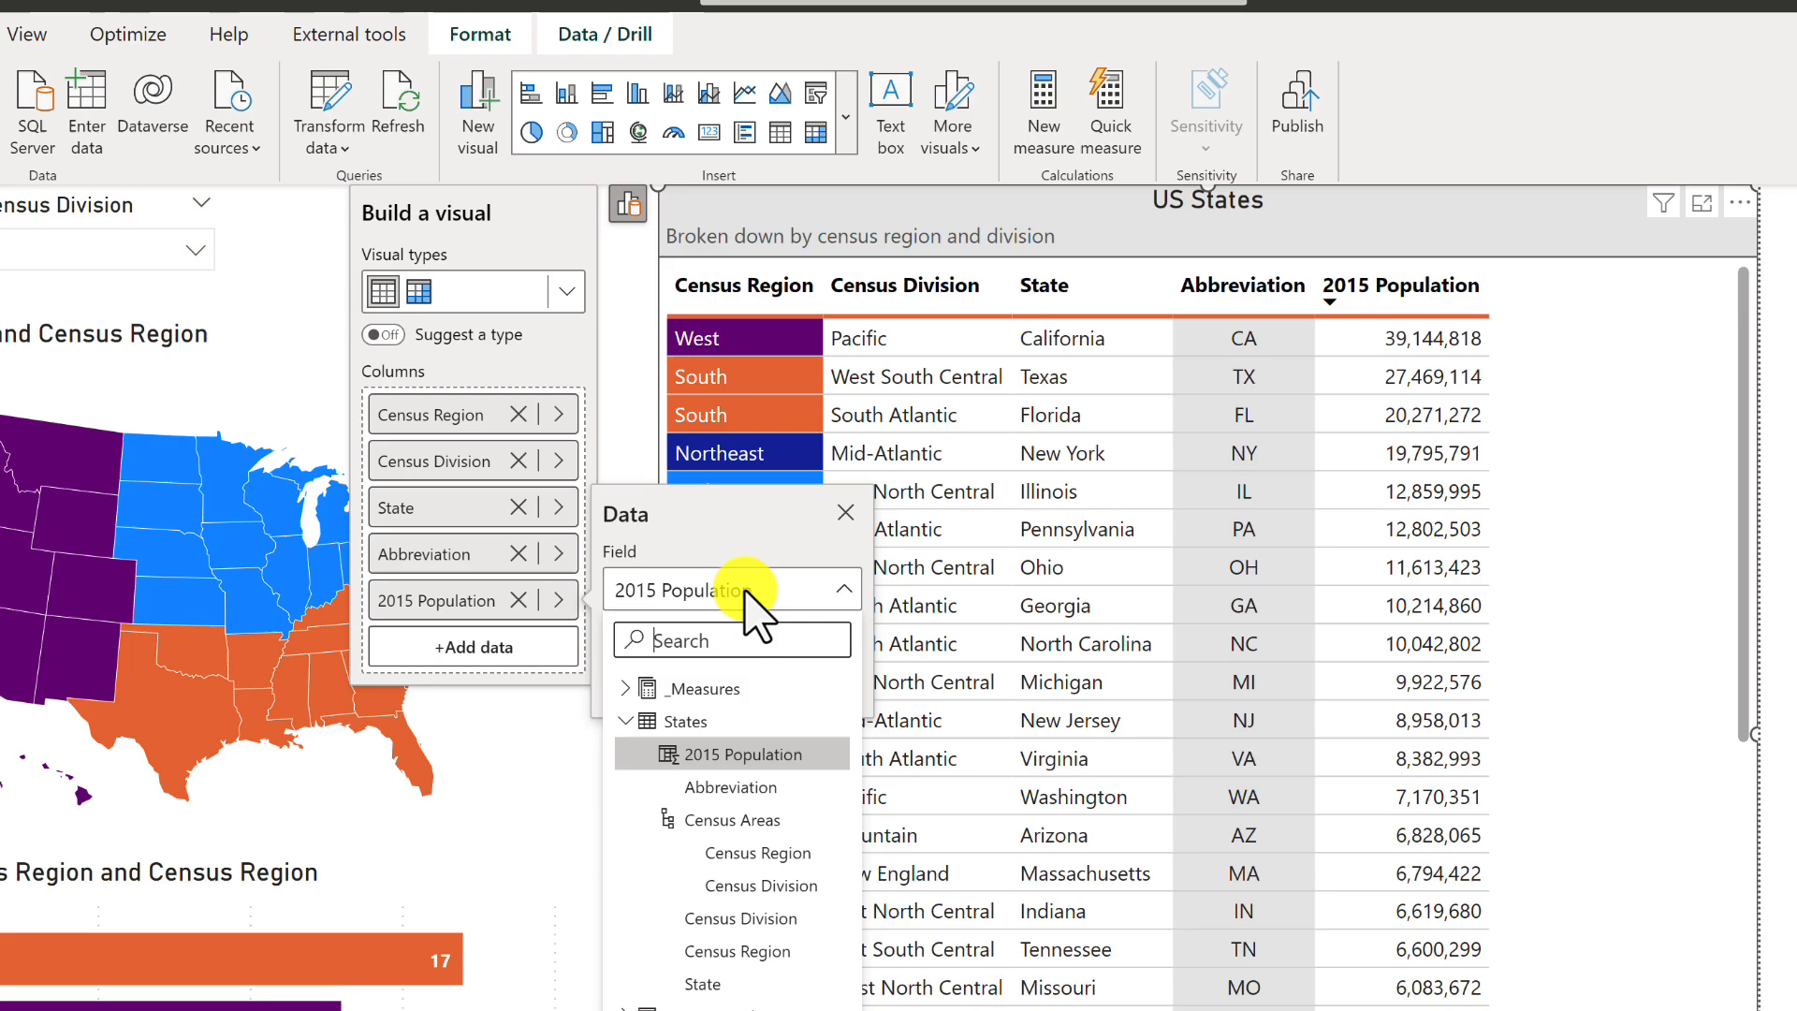
click(749, 591)
click(810, 670)
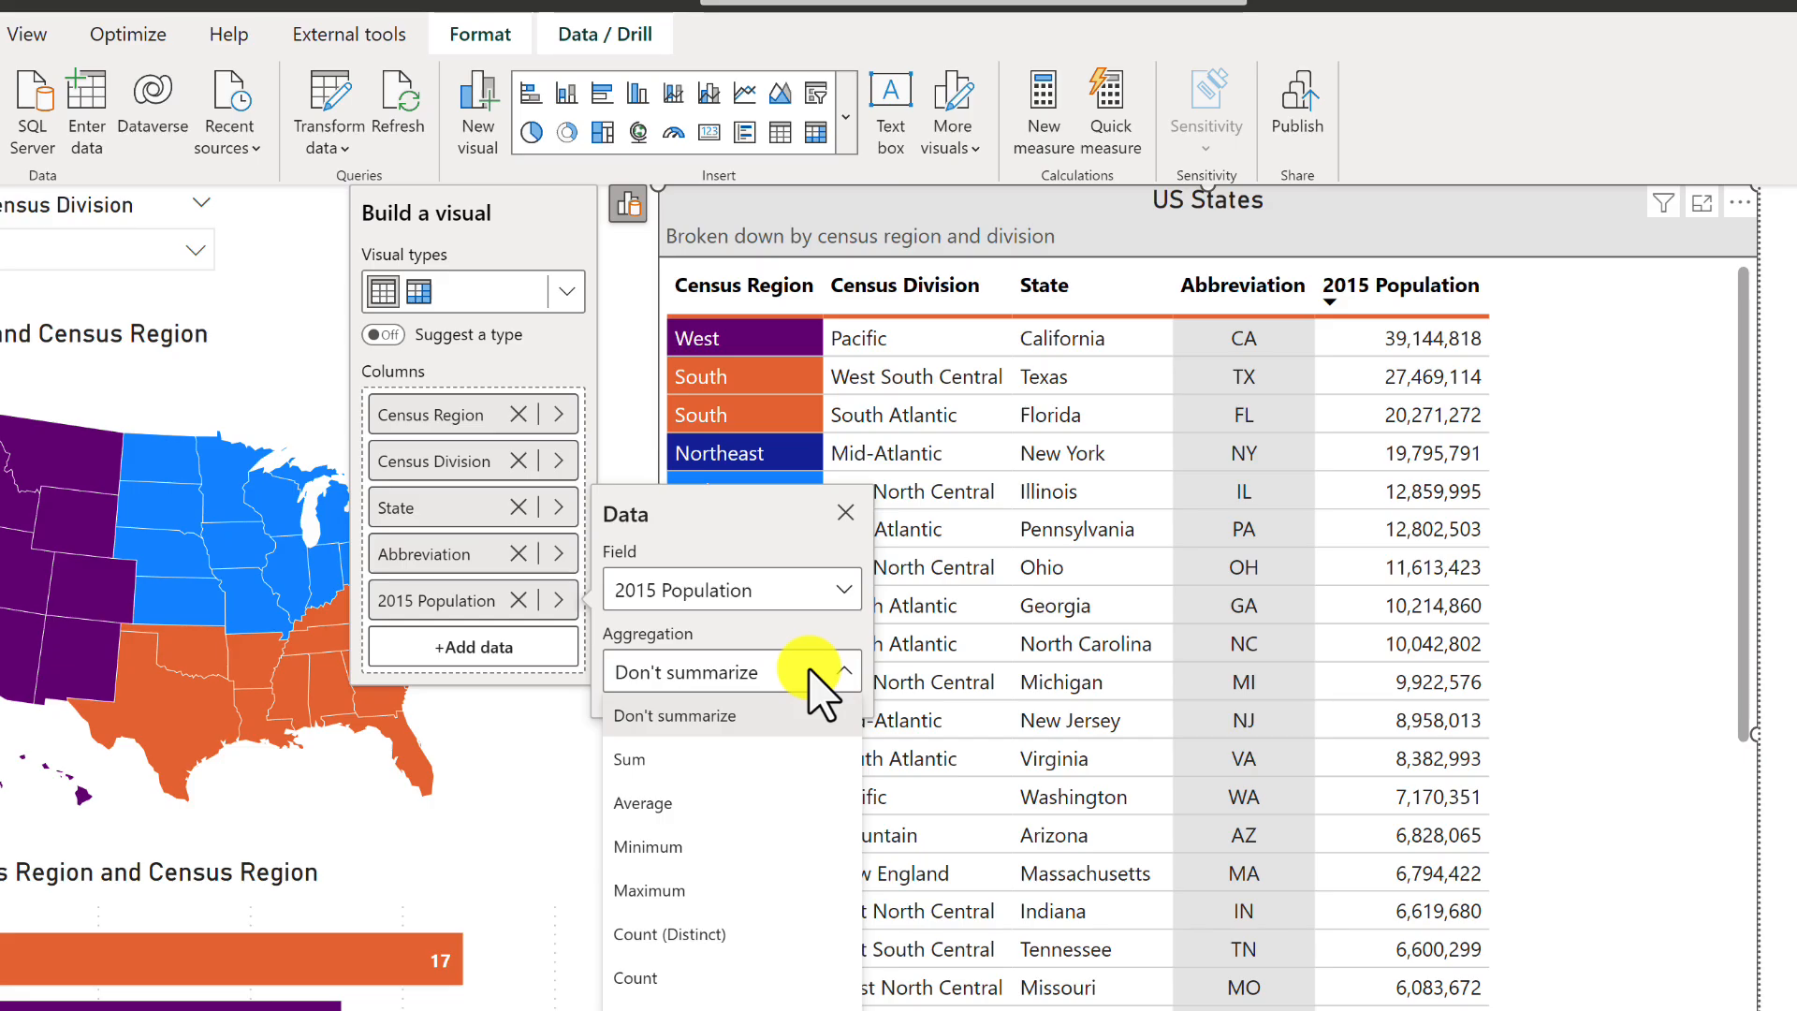
click(660, 760)
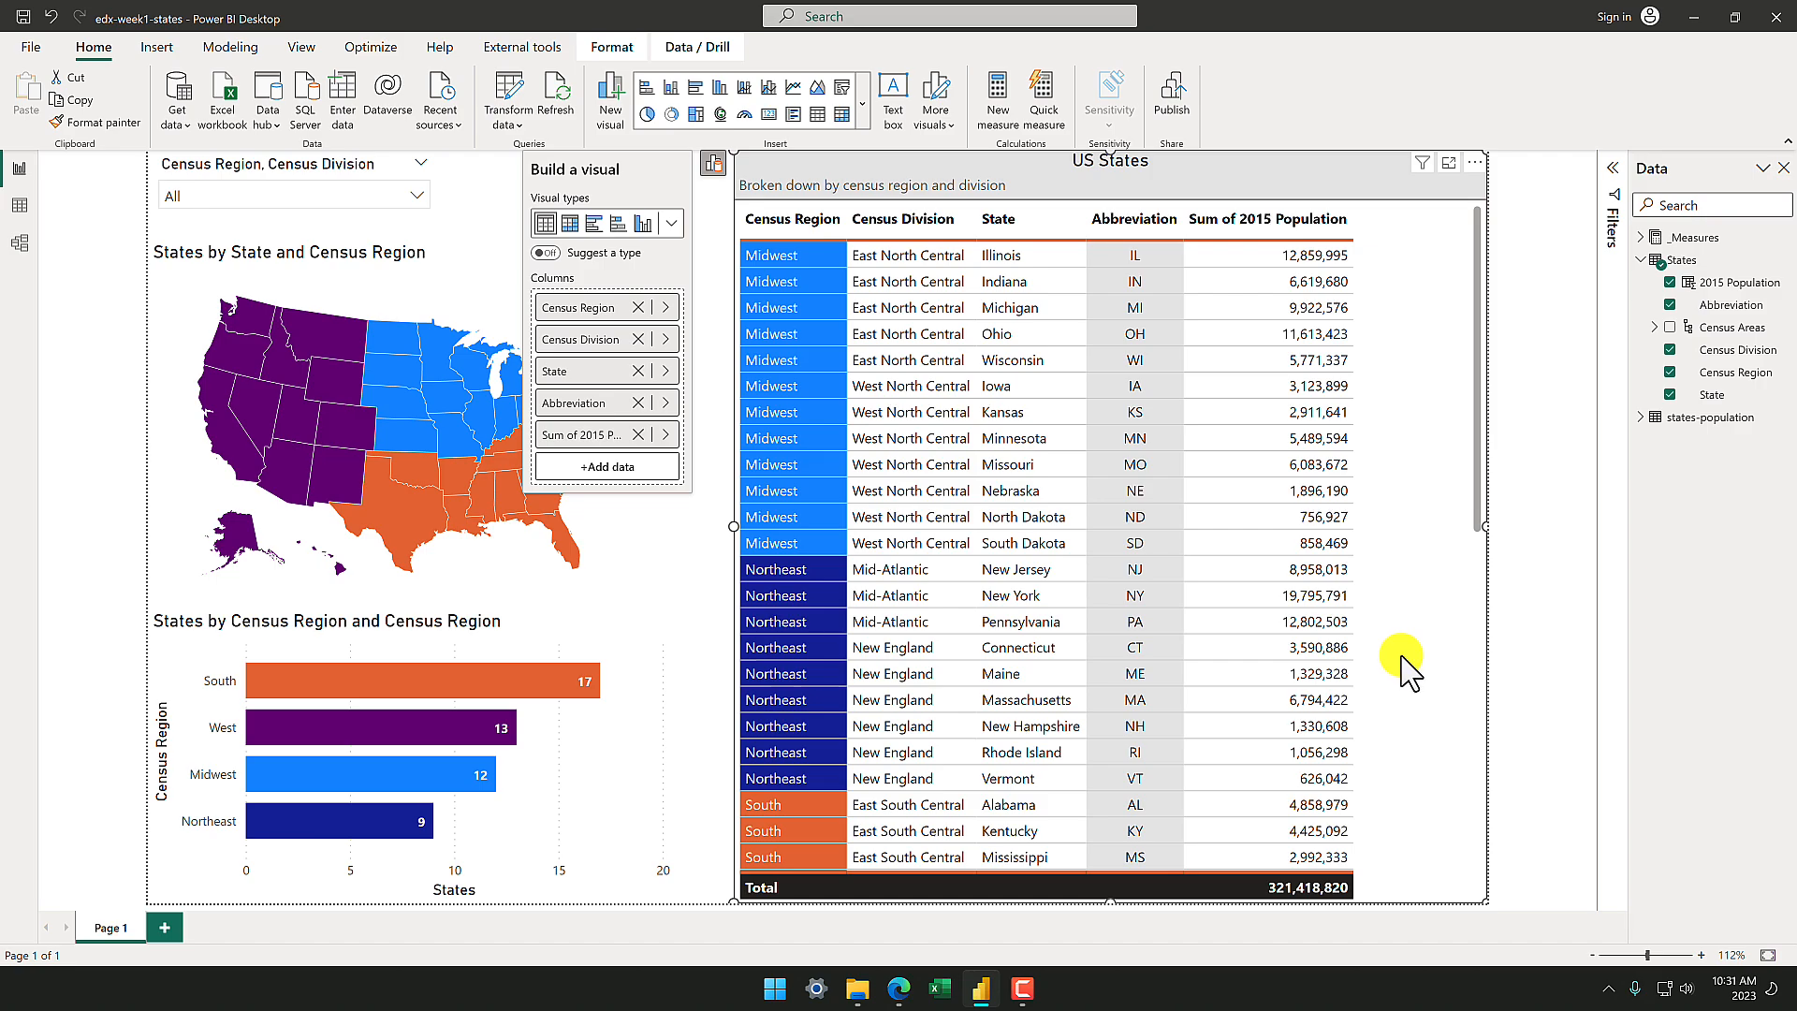
click(1267, 219)
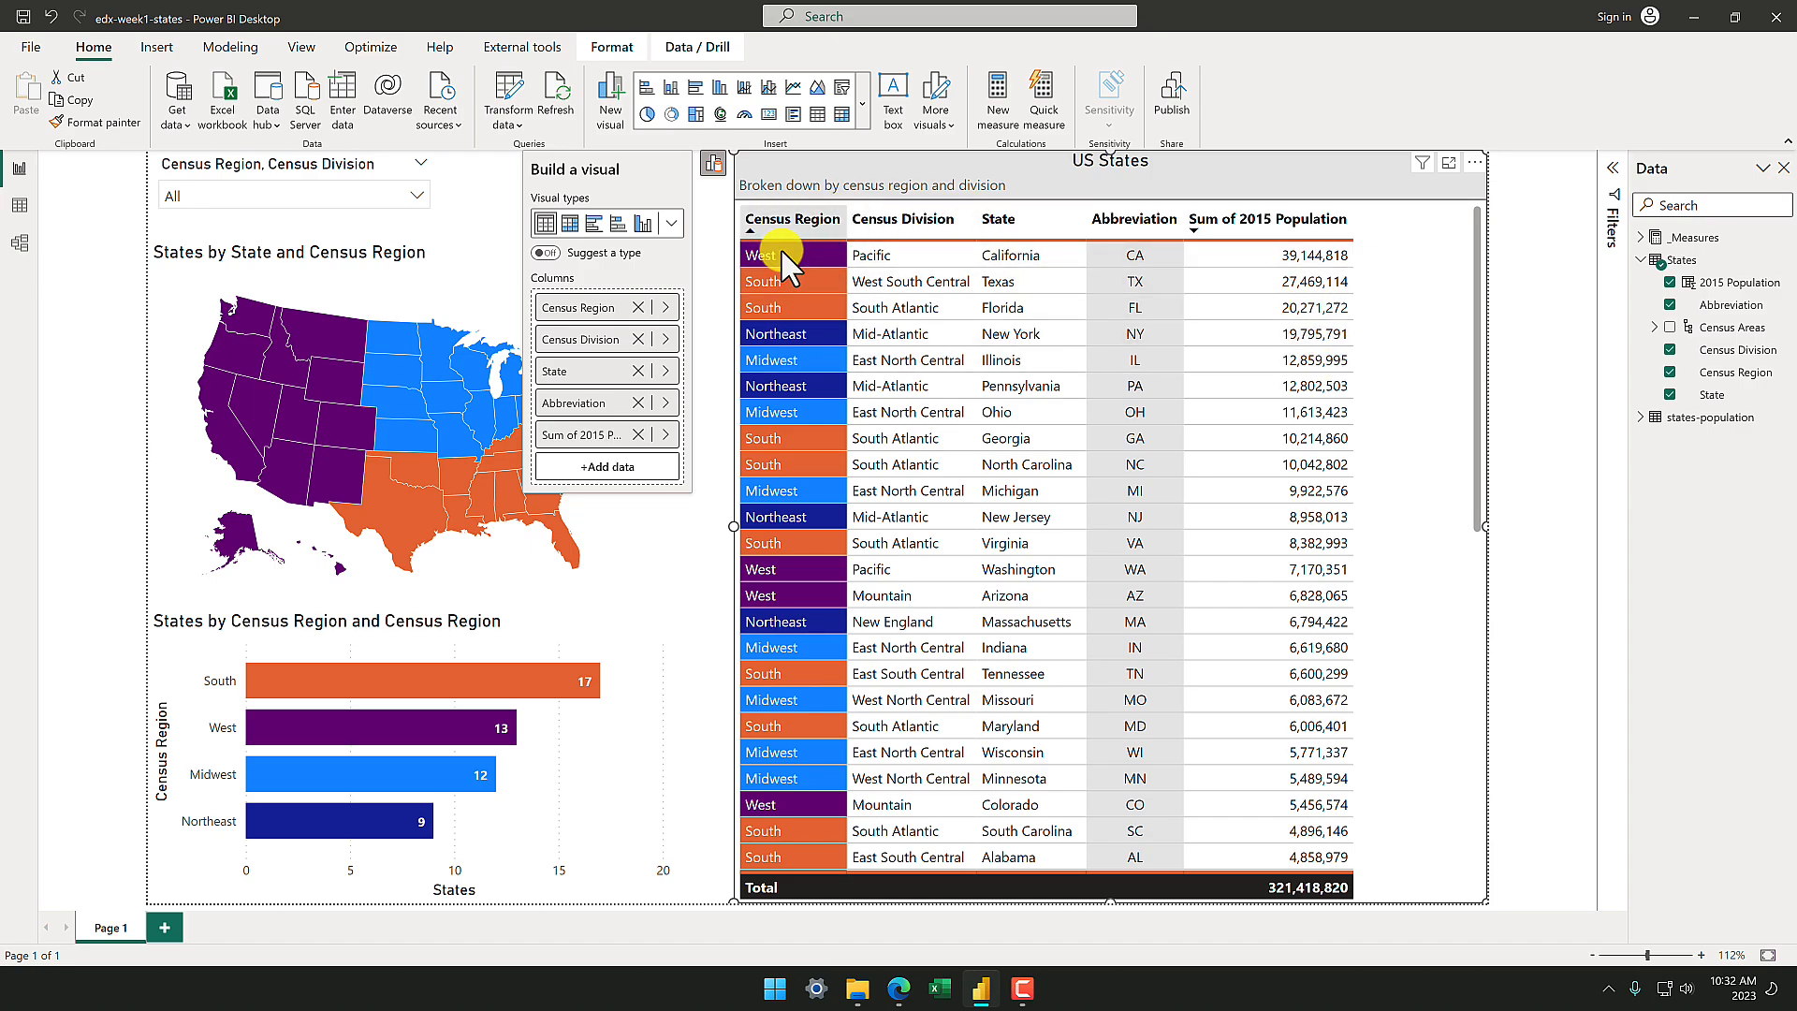
Change the population column's aggregation to Median in the US States table and switch to the data view of the States table.
click(664, 434)
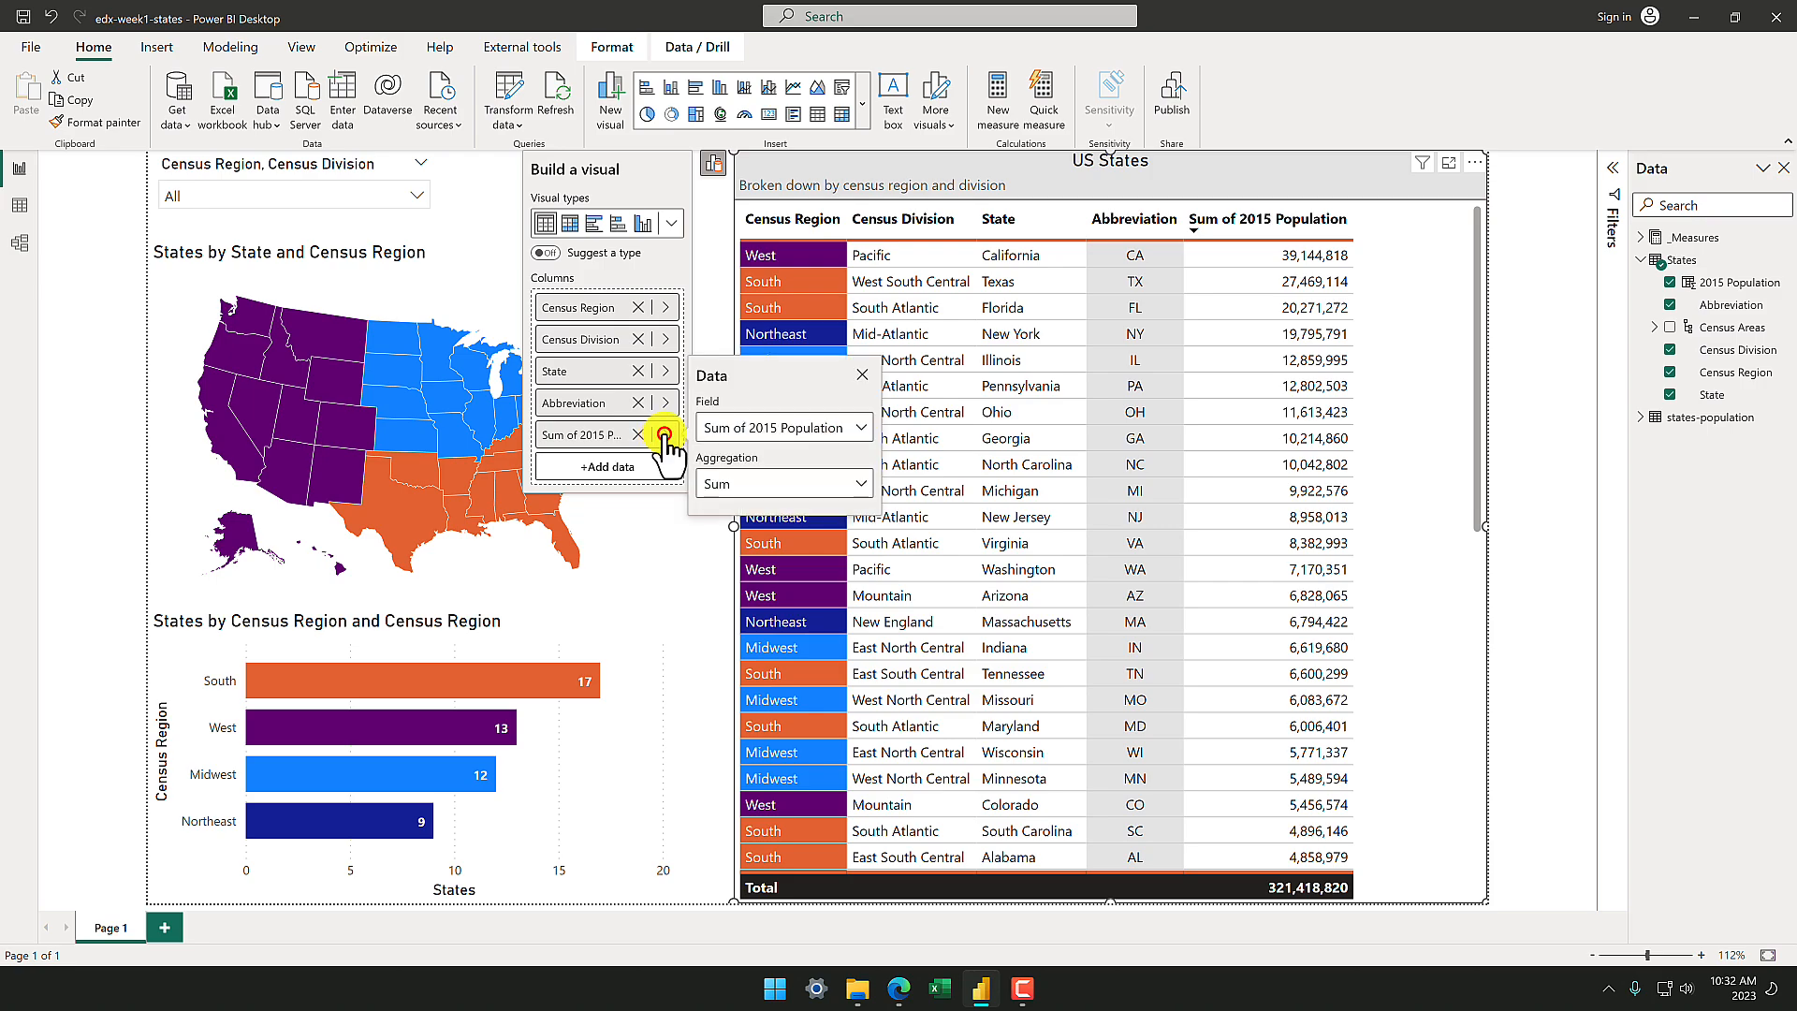
click(763, 480)
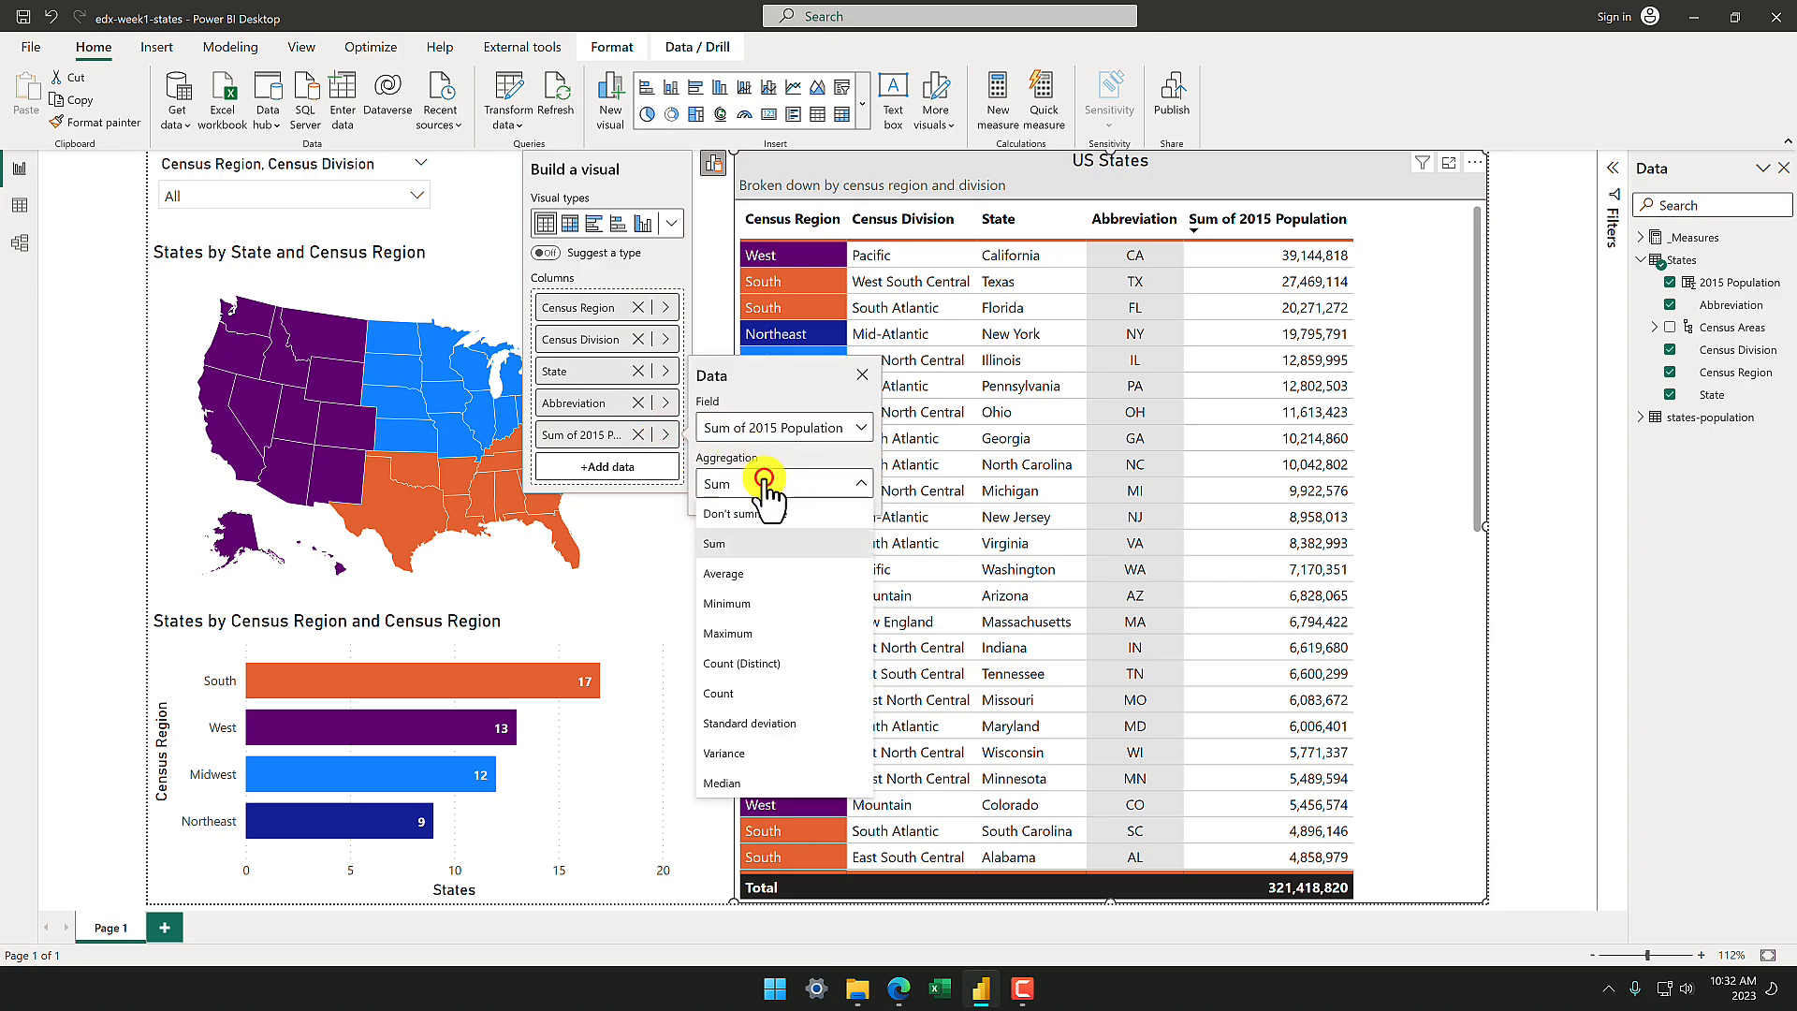
click(744, 783)
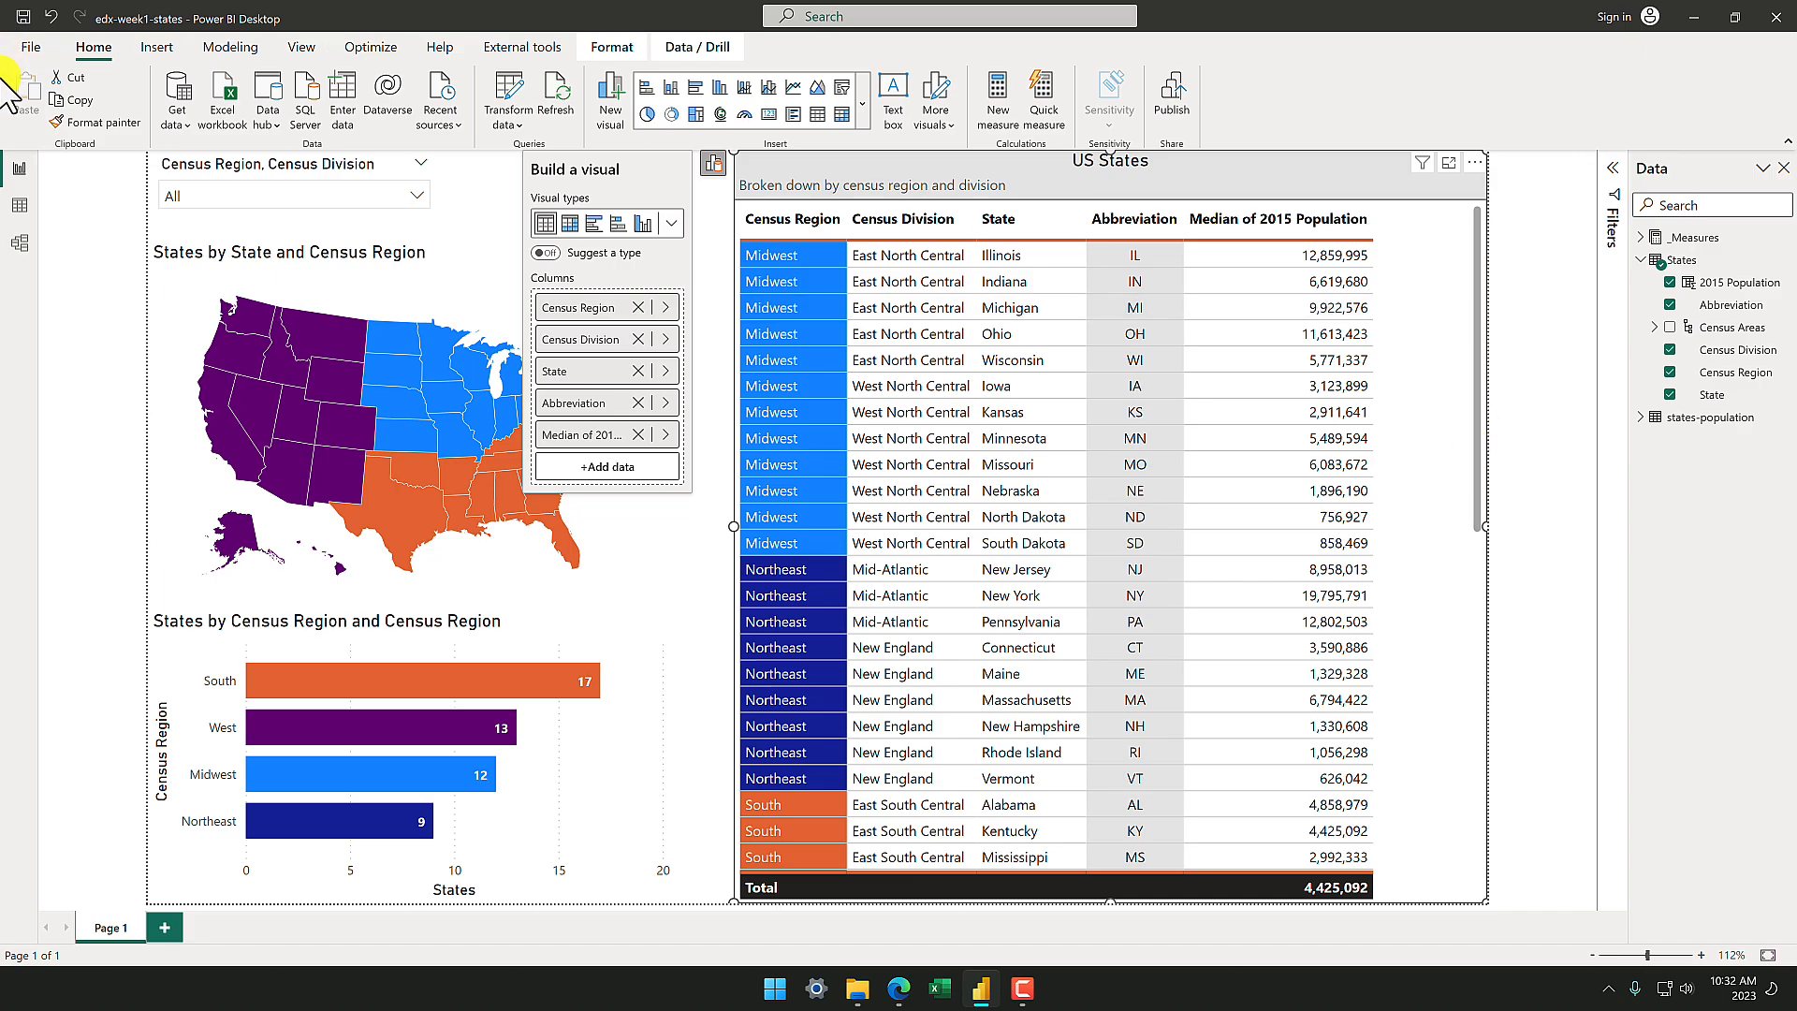
click(19, 206)
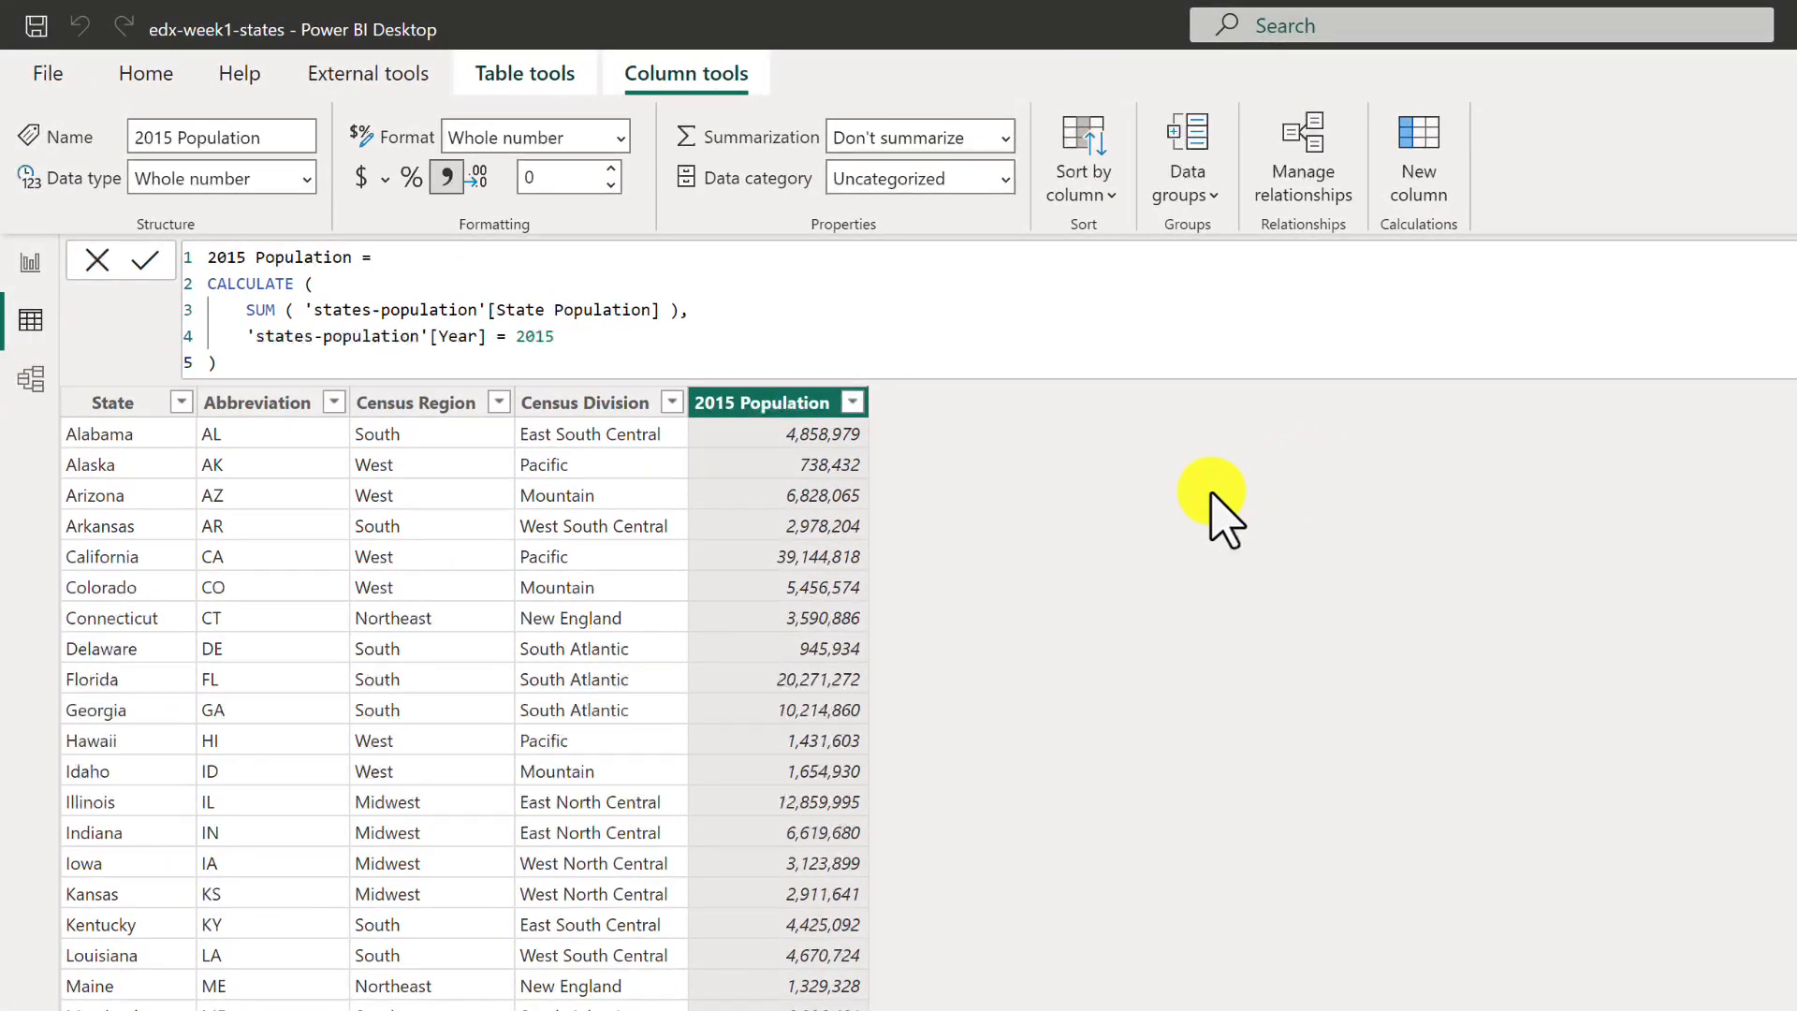